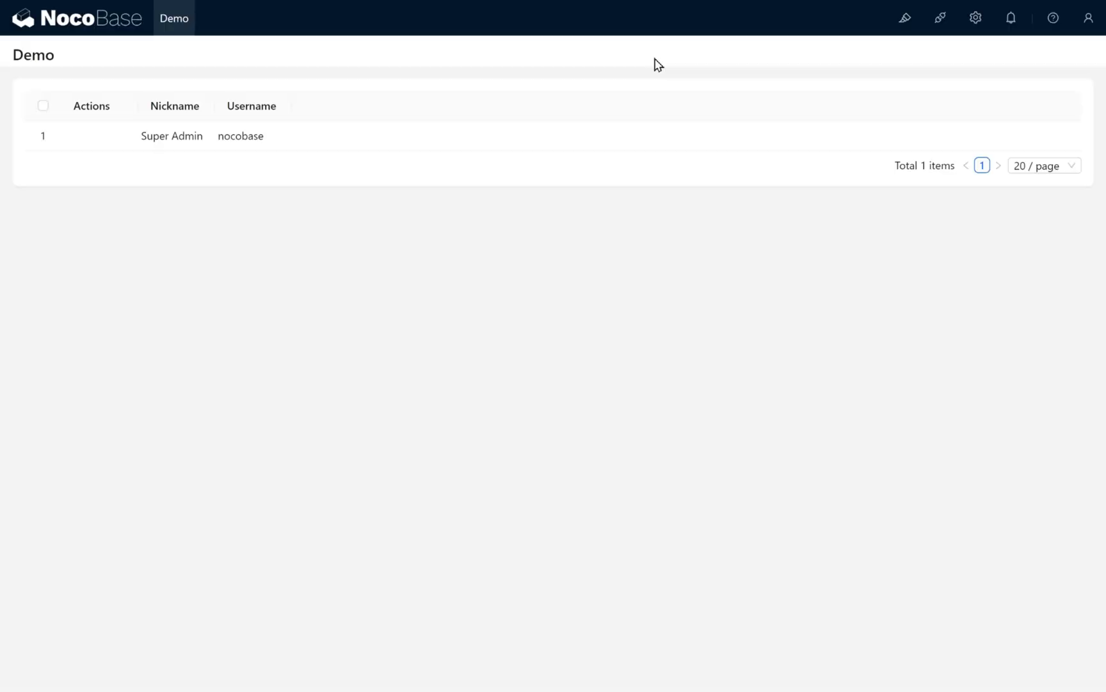
# Step: Go to the Data sources settings and configure the Main data source to list its collections
pyautogui.moveTo(976, 27)
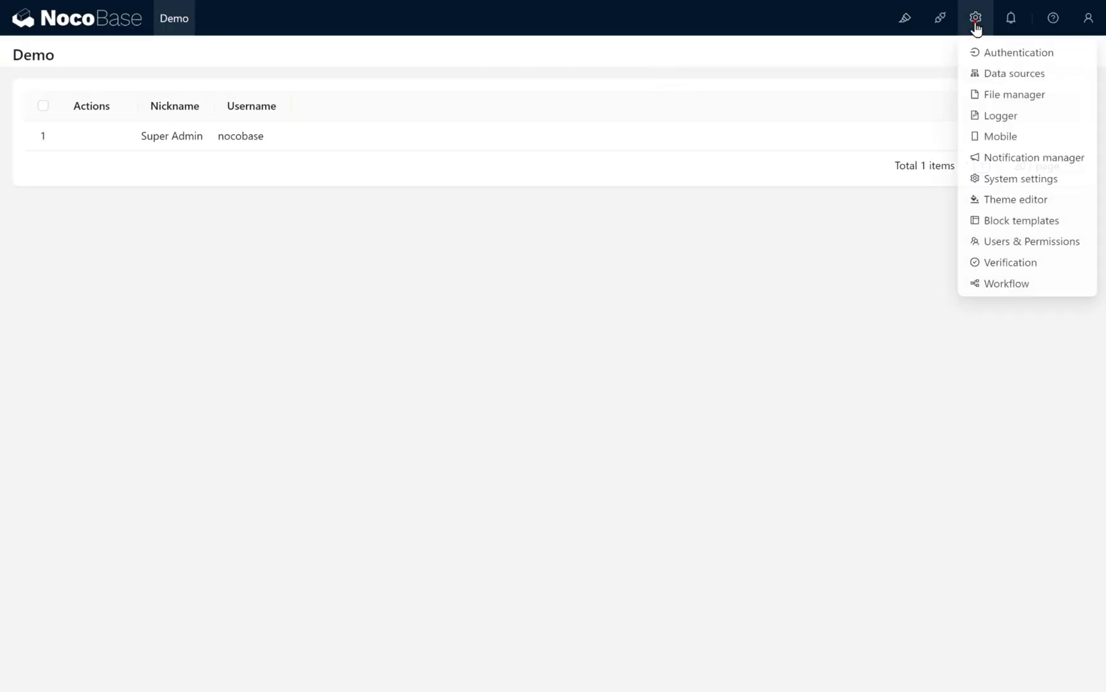
pyautogui.click(991, 76)
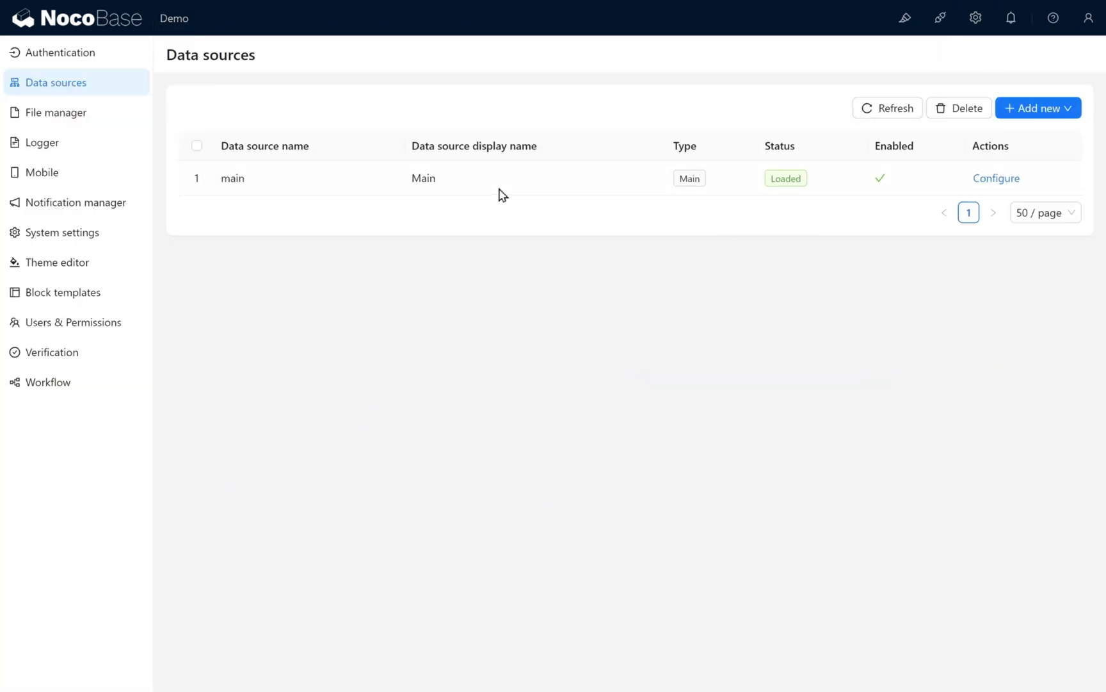
pyautogui.moveTo(222, 189); pyautogui.dragTo(355, 187)
pyautogui.click(1000, 186)
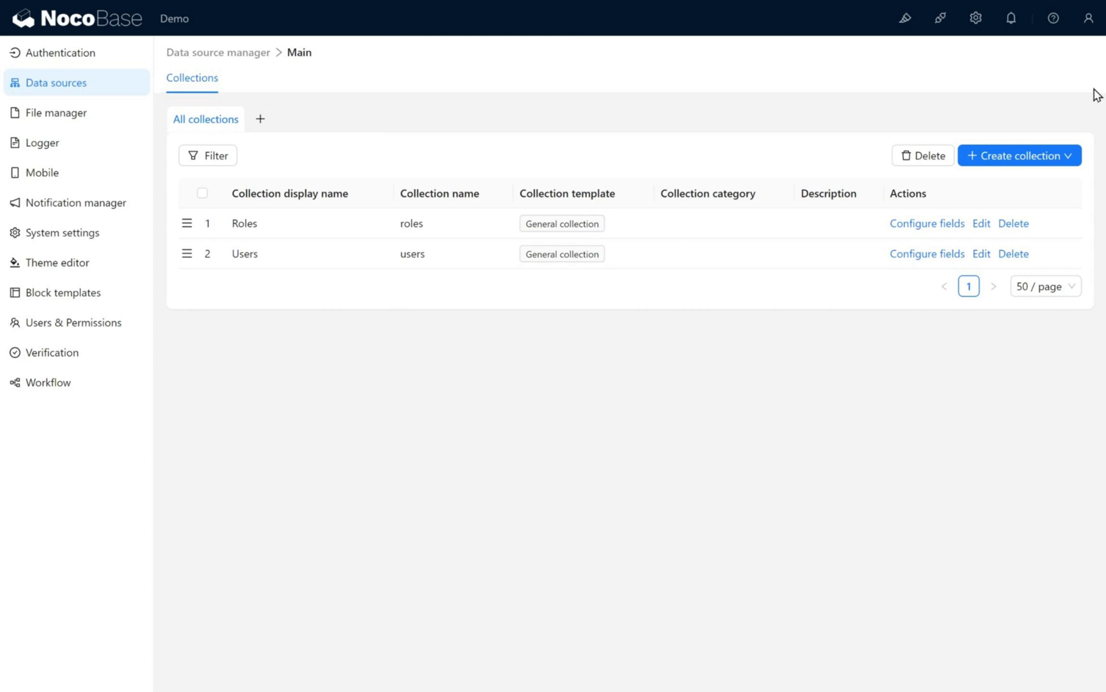
# Step: Create a general collection with display name 'Tasks' and collection name 'tasks'
pyautogui.moveTo(1008, 156)
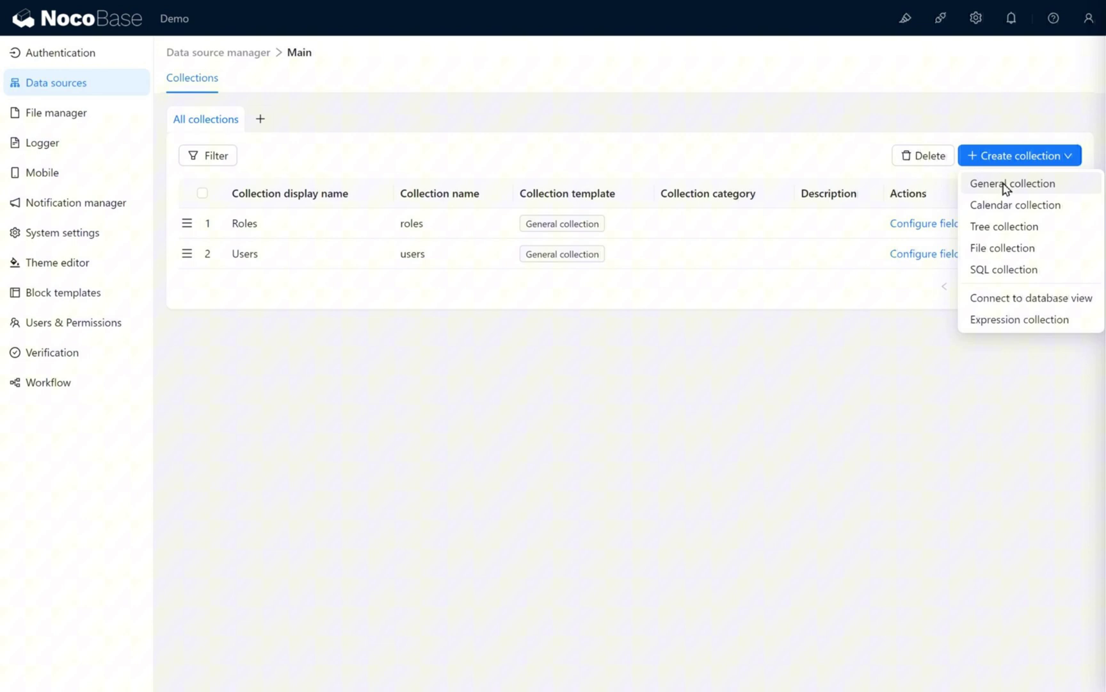
pyautogui.click(1007, 186)
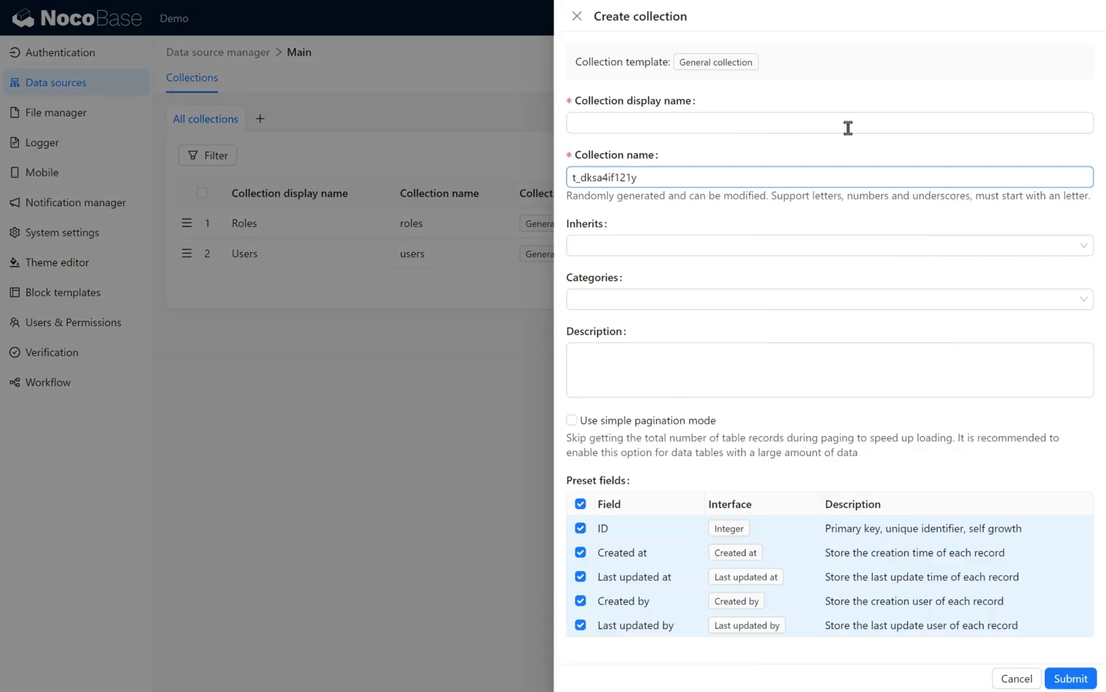
pyautogui.click(744, 124)
pyautogui.write('Tasks')
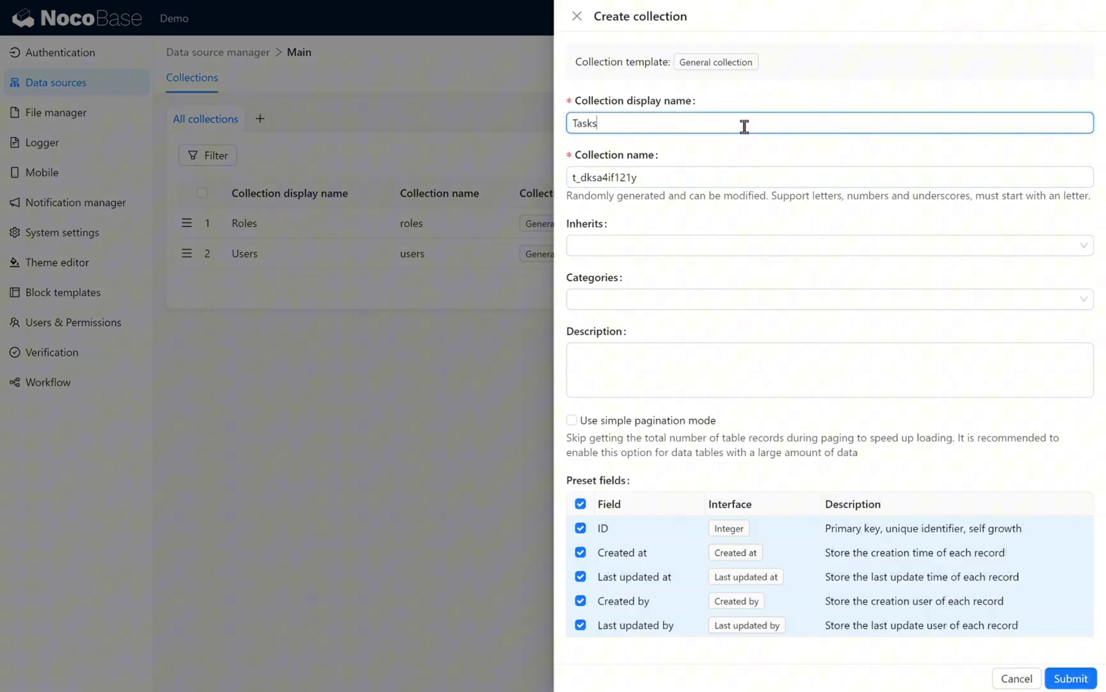
pyautogui.press('Tab')
pyautogui.write('t')
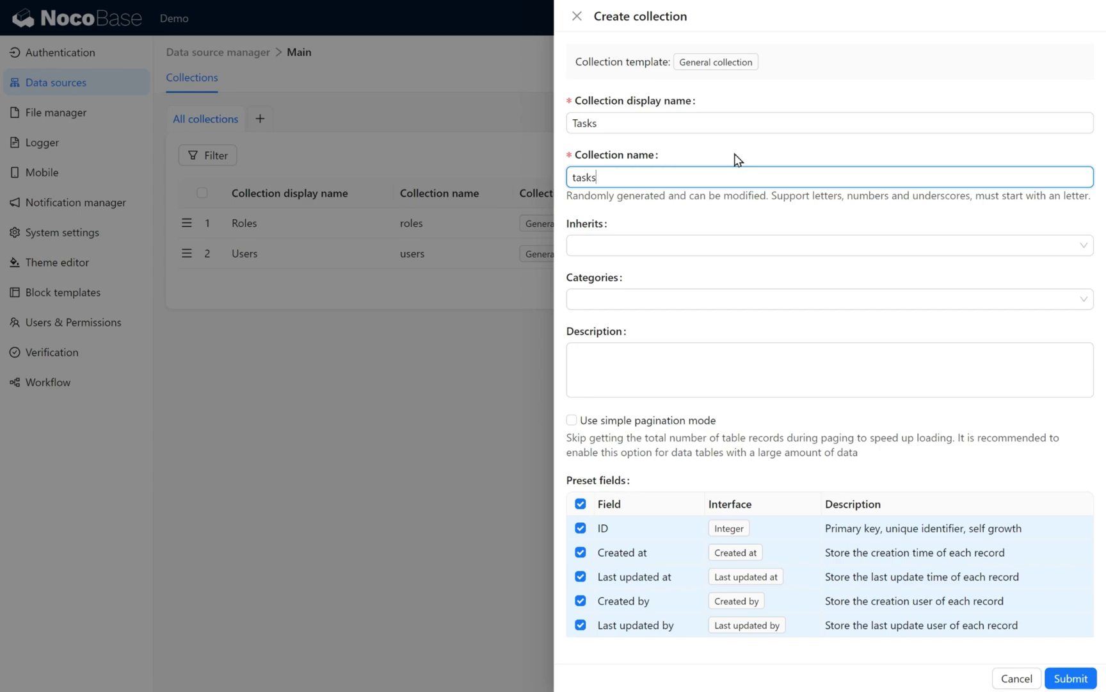
pyautogui.click(1077, 677)
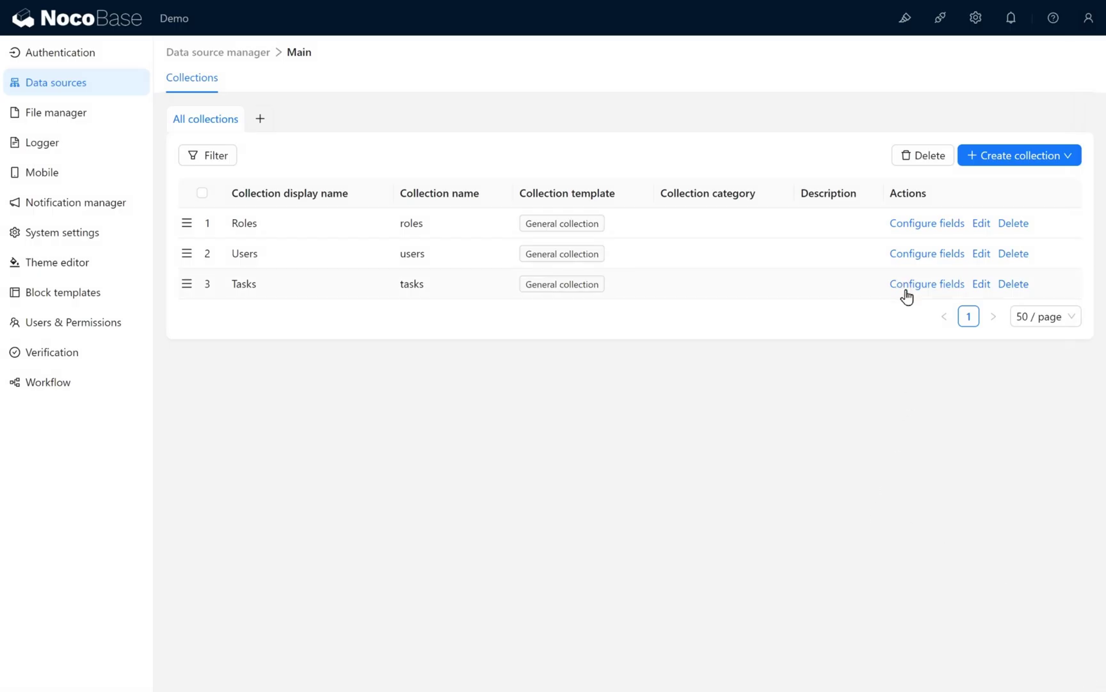
# Step: Add a single line text field 'Task Name' (task_name) to the Tasks collection
pyautogui.click(906, 288)
pyautogui.moveTo(1036, 59)
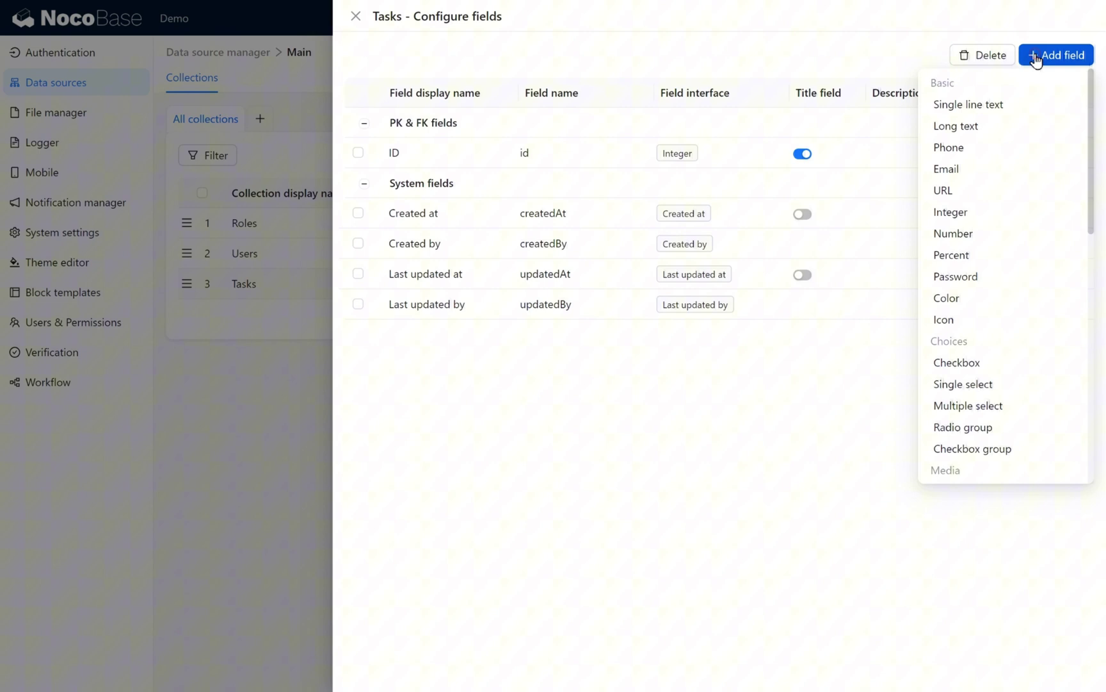
pyautogui.click(986, 106)
pyautogui.click(724, 123)
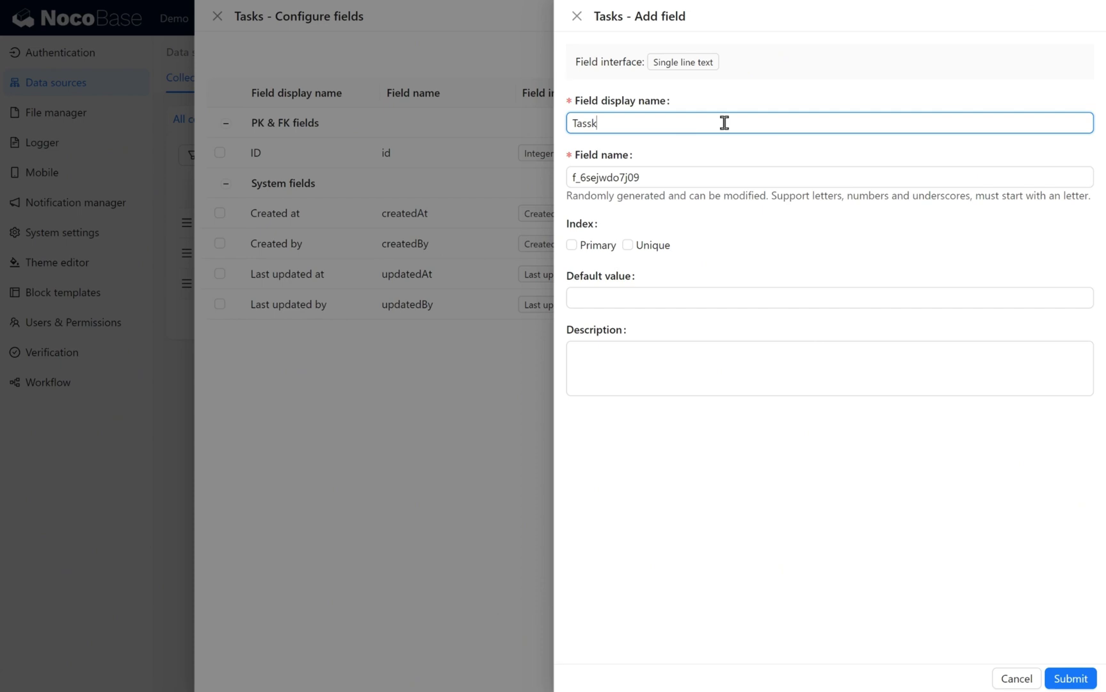
pyautogui.write('Task Name')
pyautogui.press('Tab')
pyautogui.write('task_name')
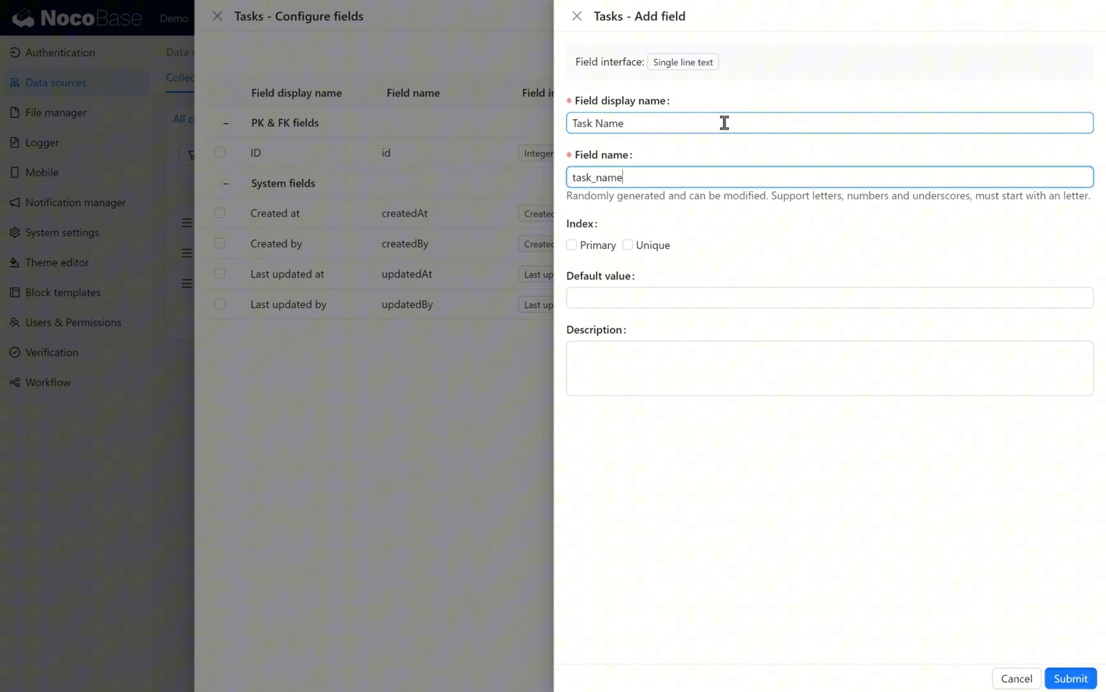
pyautogui.click(1071, 677)
# Step: Add a long text field 'Task Description' (task_description), then close the fields drawer
pyautogui.moveTo(1068, 63)
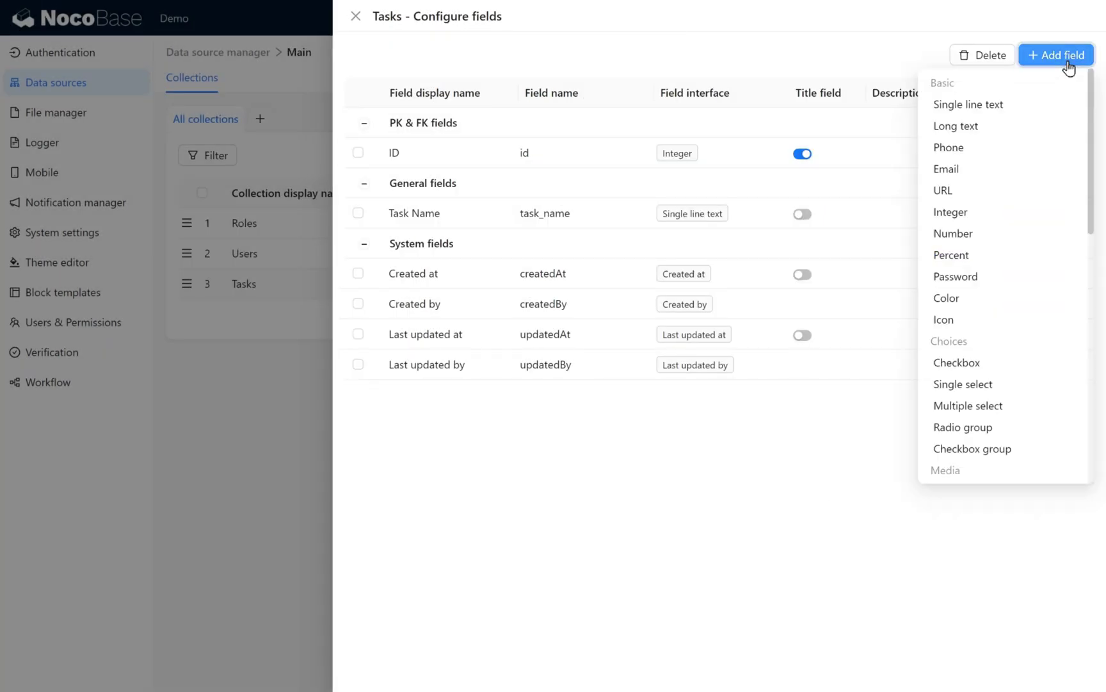
pyautogui.click(991, 126)
pyautogui.click(991, 119)
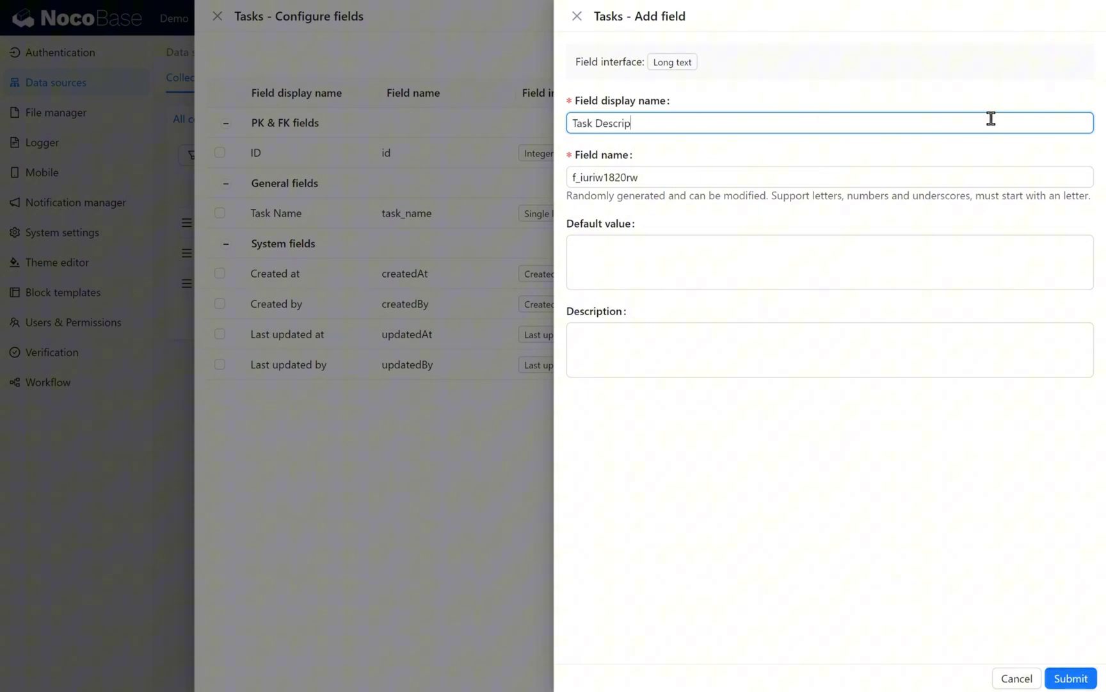
pyautogui.write('Task Description')
pyautogui.press('Tab')
pyautogui.write('tas')
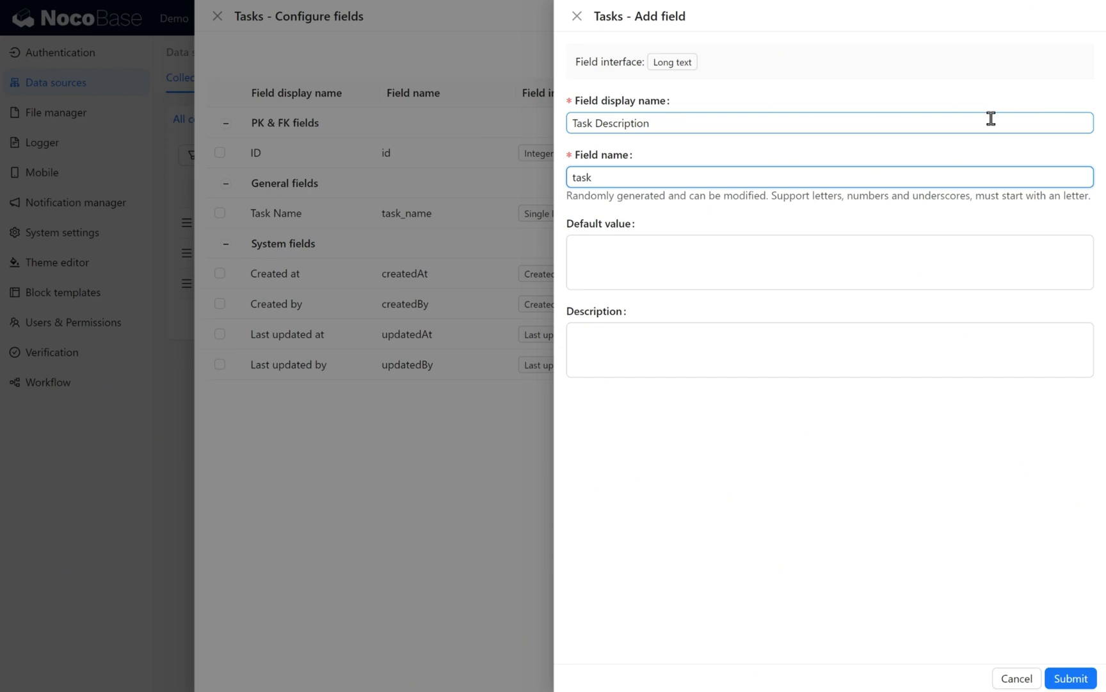
pyautogui.write('k_description')
pyautogui.click(1017, 524)
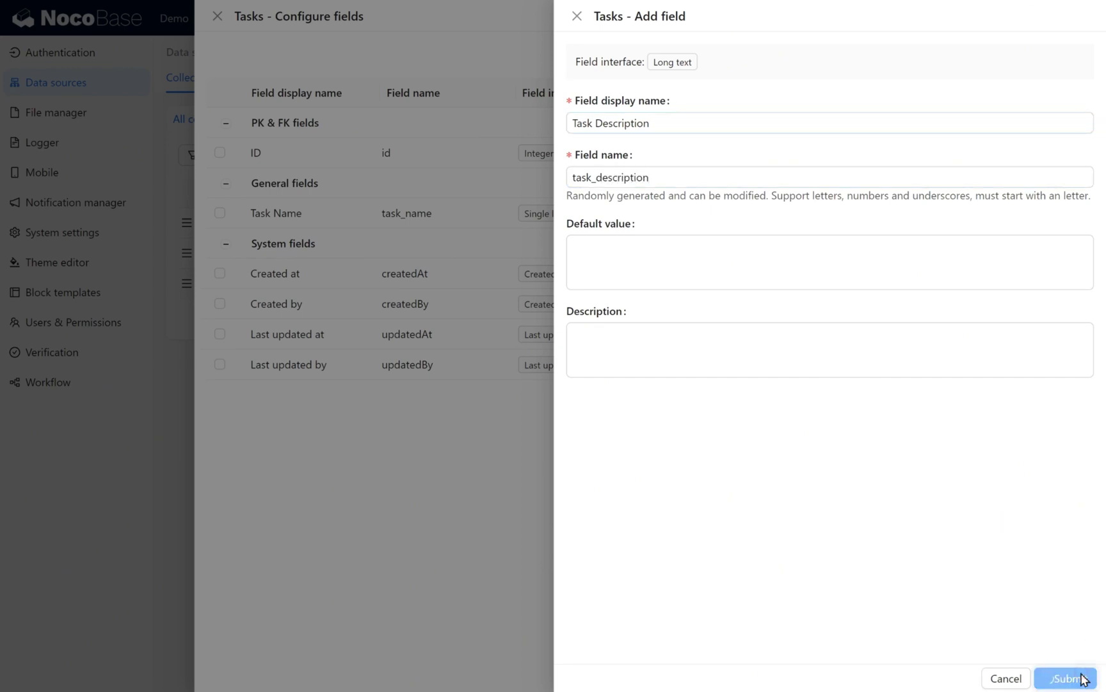
pyautogui.click(1058, 676)
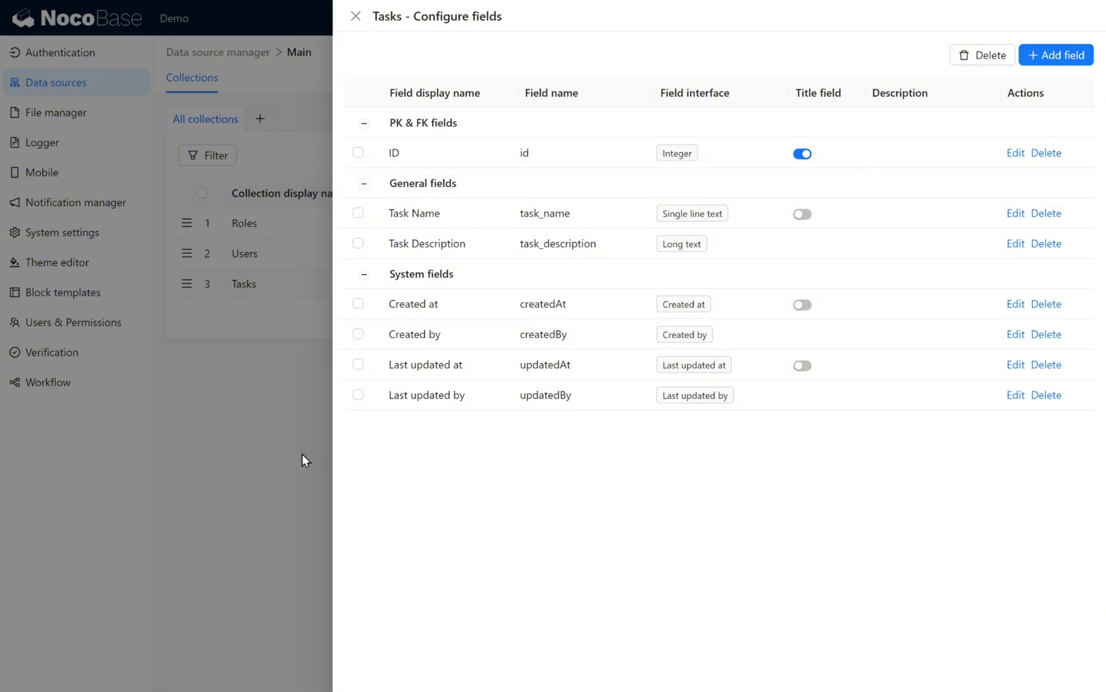
pyautogui.click(266, 454)
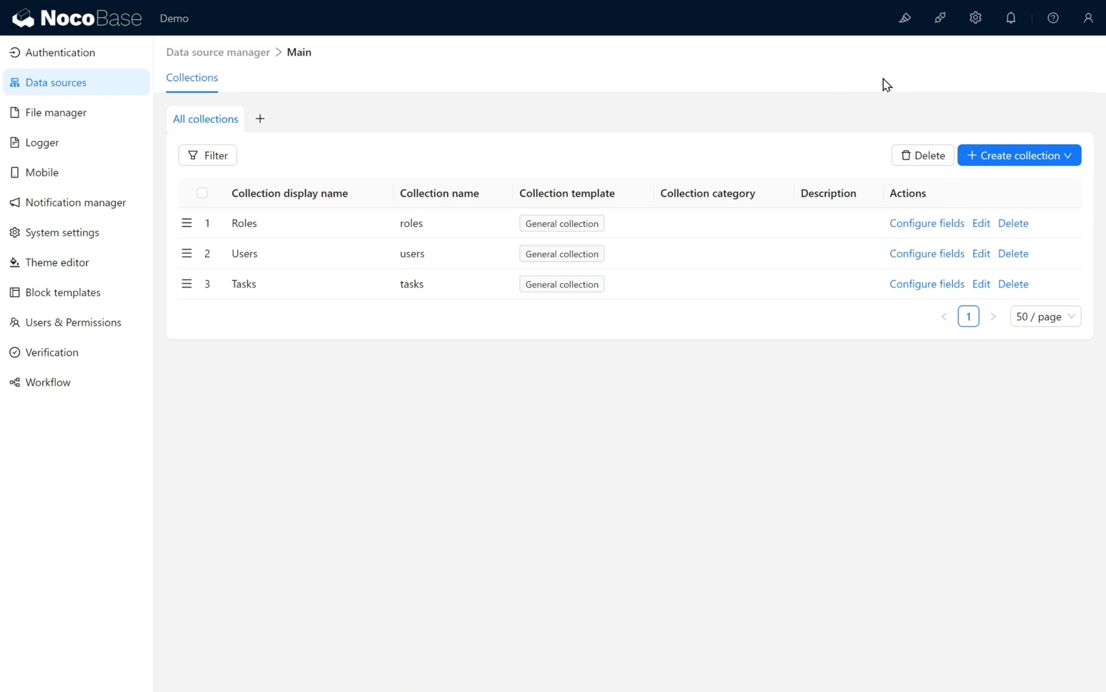
# Step: With UI Editor on, add a menu page titled 'Task Management' and open it
pyautogui.click(905, 18)
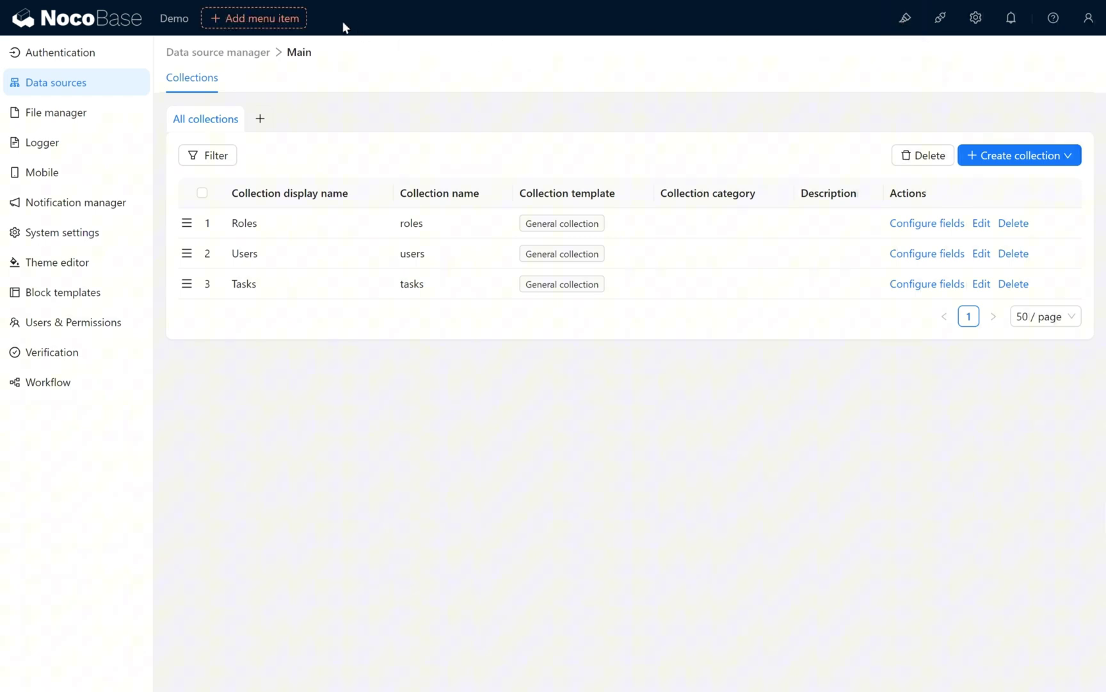
pyautogui.moveTo(285, 25)
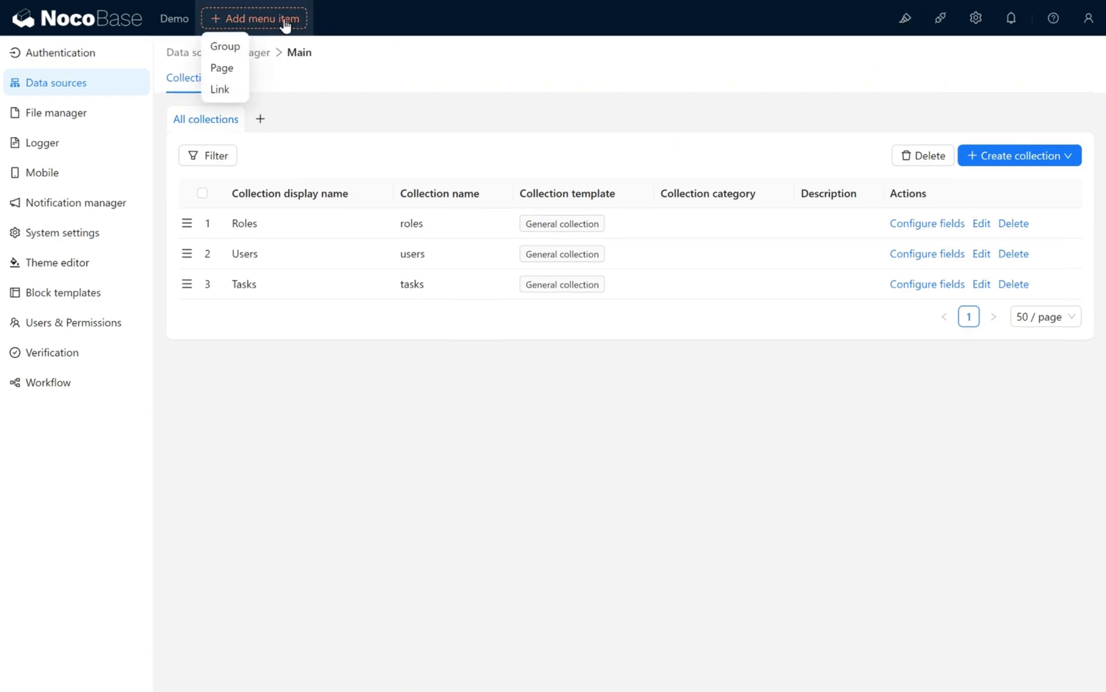
pyautogui.click(221, 68)
pyautogui.click(418, 136)
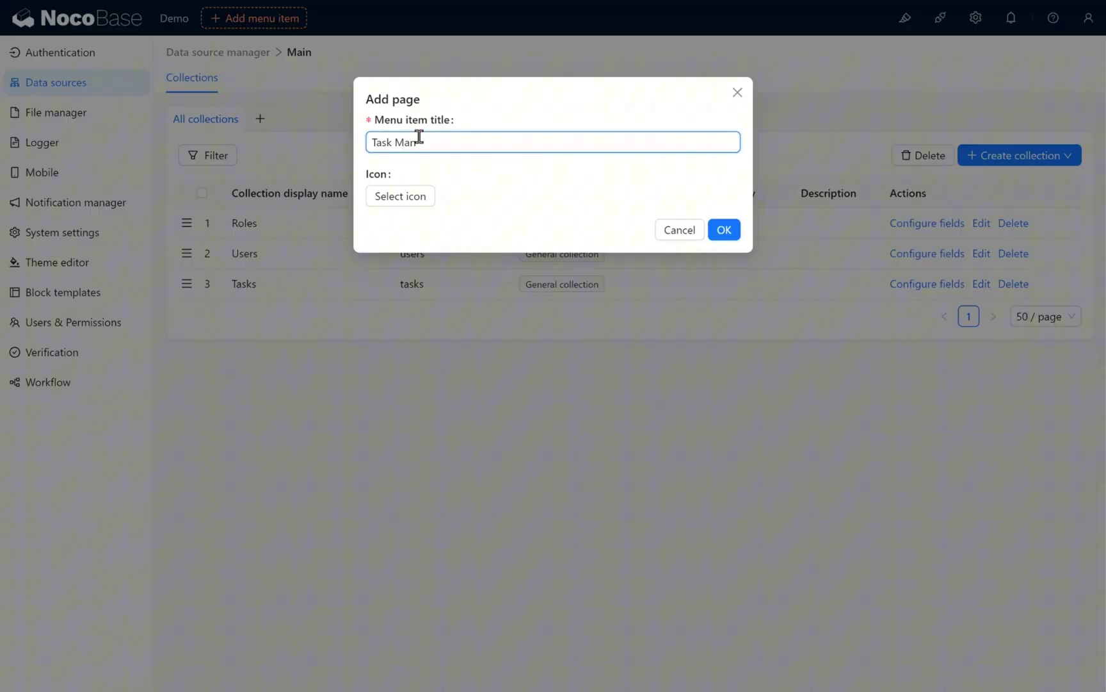
pyautogui.write('Task Management')
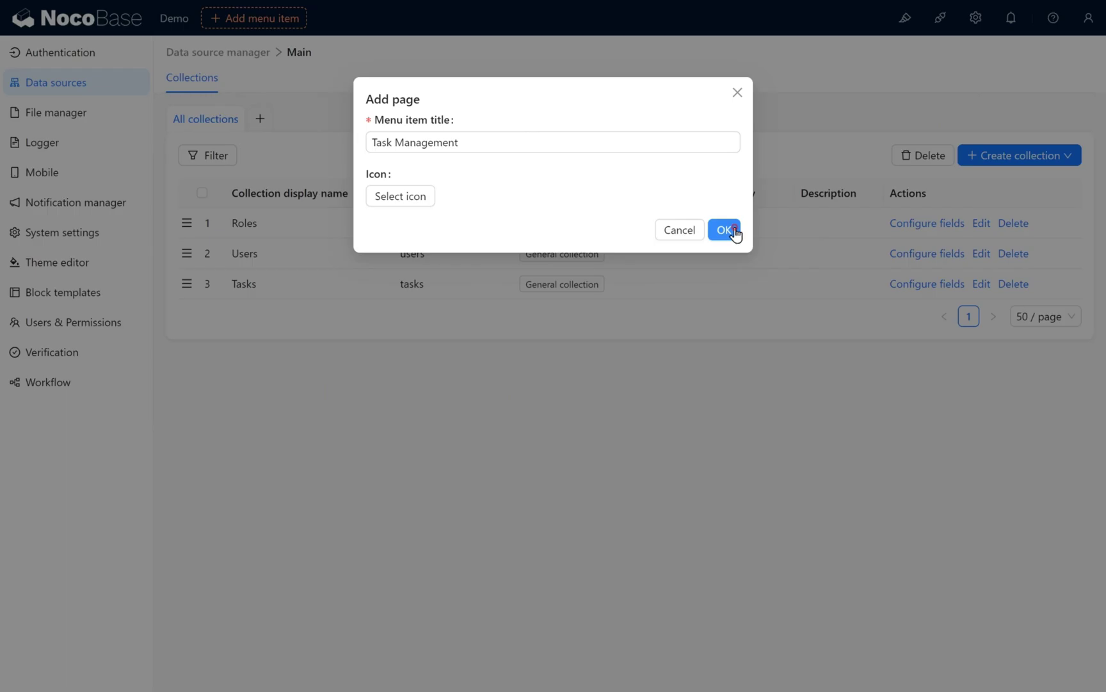
pyautogui.click(733, 231)
pyautogui.click(237, 19)
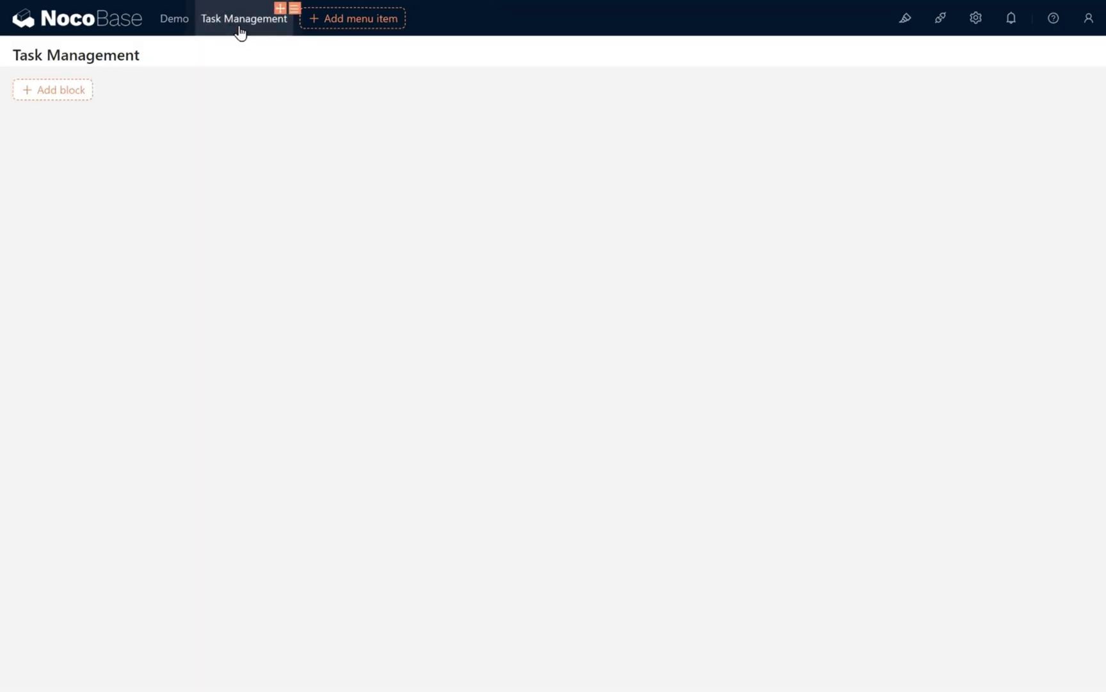
# Step: Add a Tasks table block showing the Task Name and Task Description columns
pyautogui.moveTo(70, 98)
pyautogui.click(59, 140)
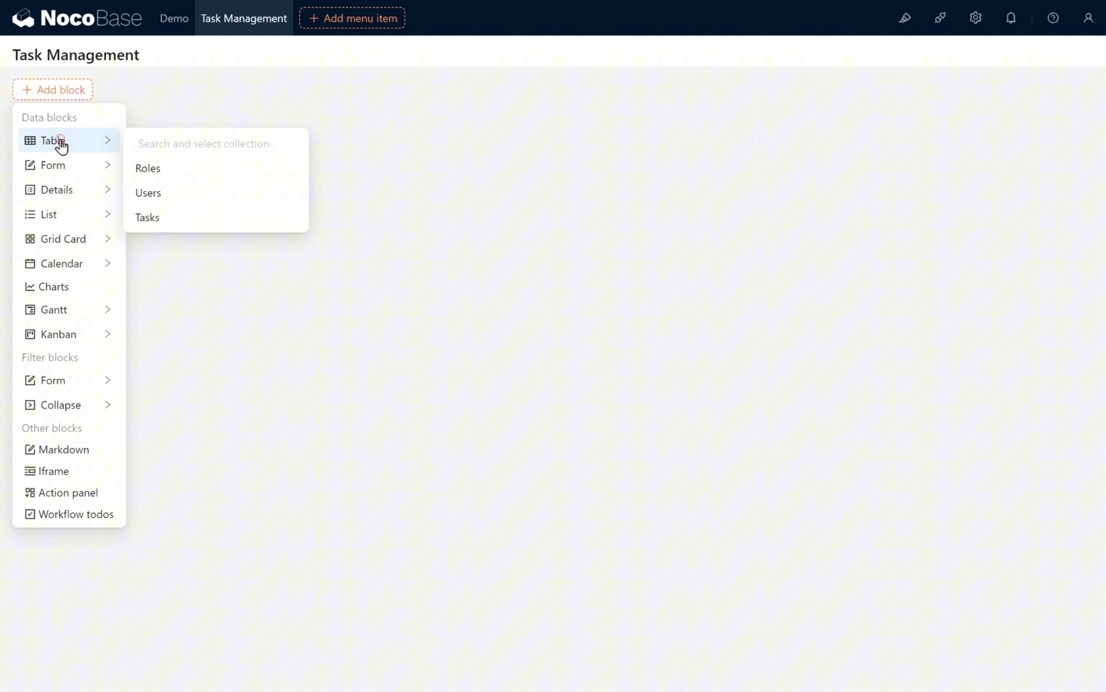
pyautogui.click(178, 221)
pyautogui.moveTo(219, 147)
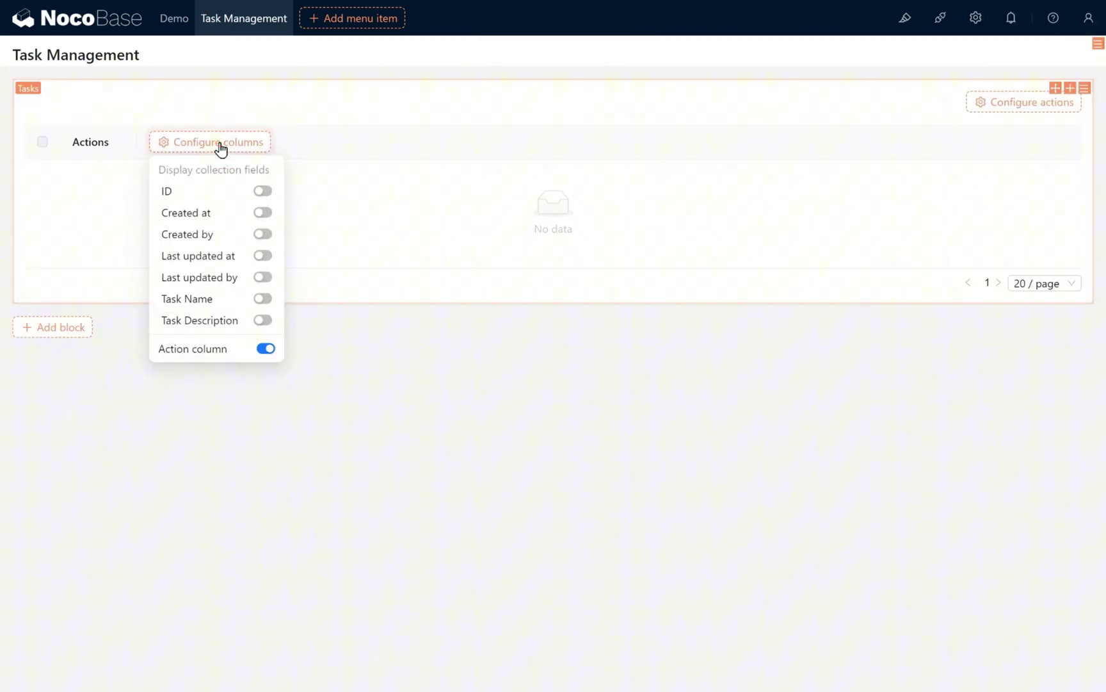
pyautogui.click(263, 299)
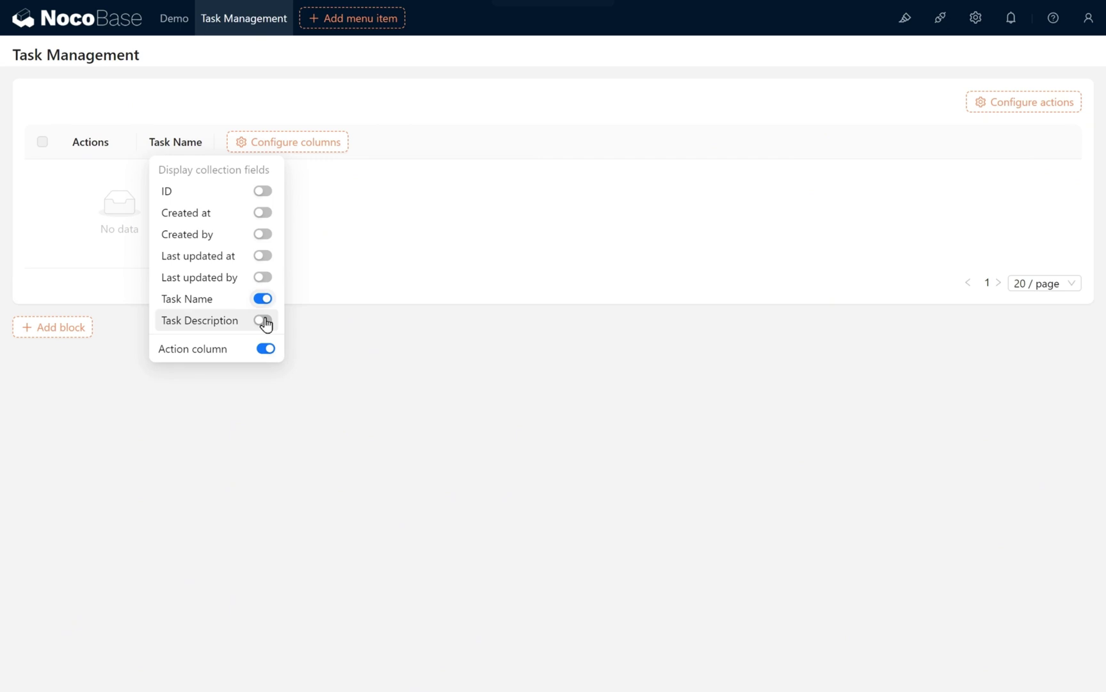
pyautogui.click(263, 320)
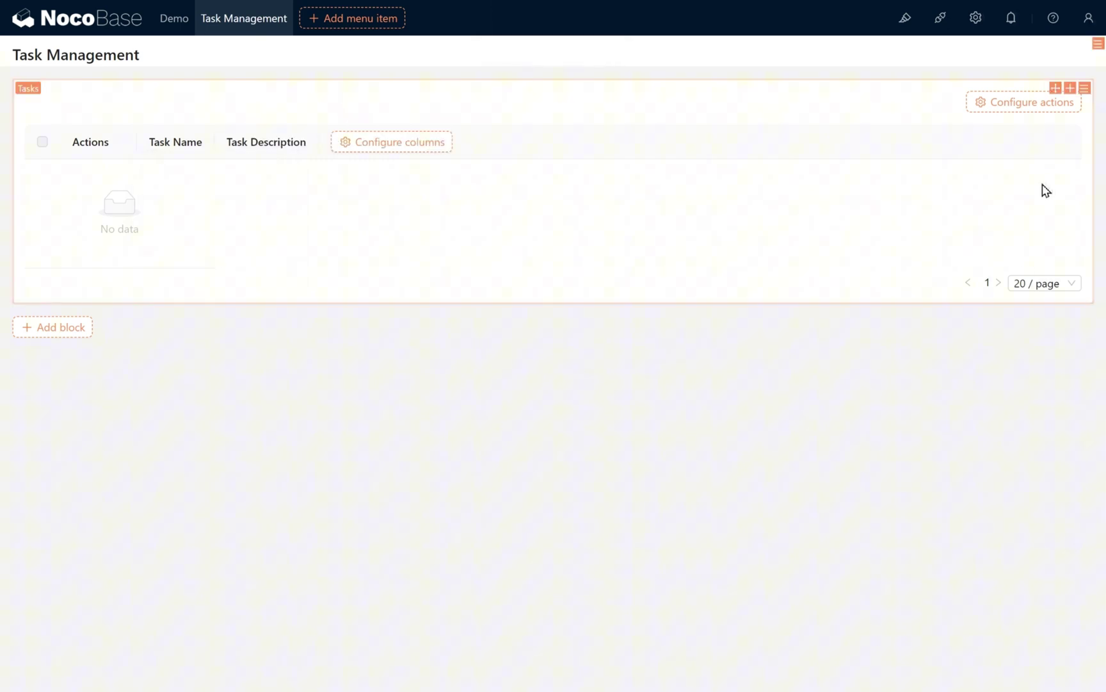
pyautogui.moveTo(1021, 107)
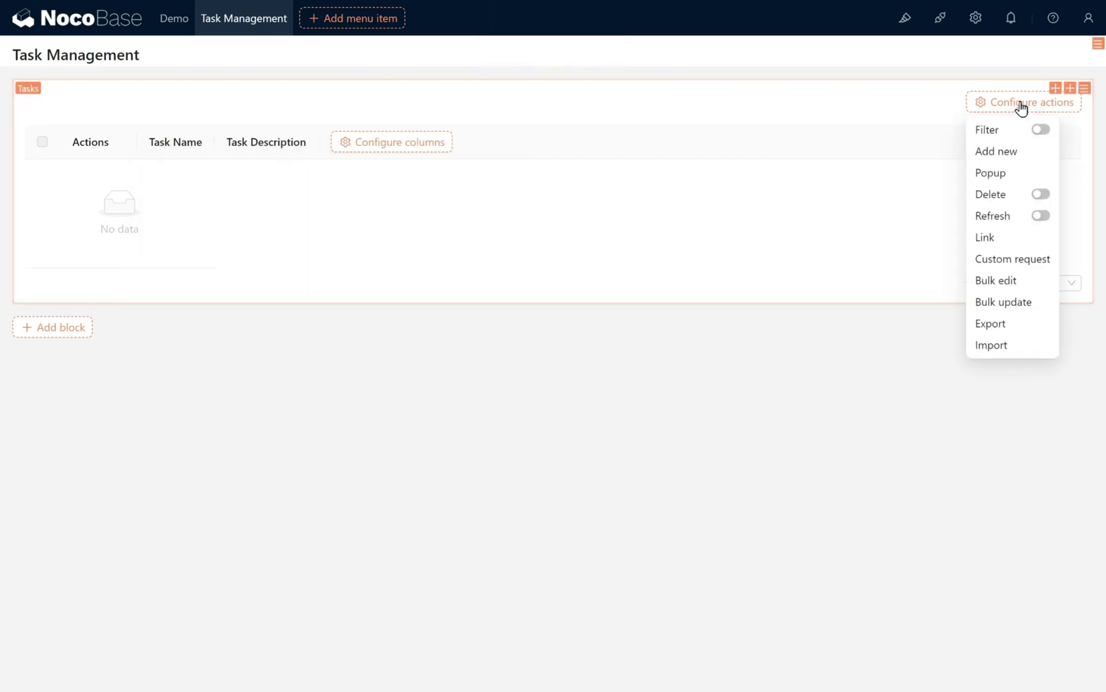
# Step: Enable Add new and build its form with Task Name, Task Description and a Submit button
pyautogui.click(1001, 152)
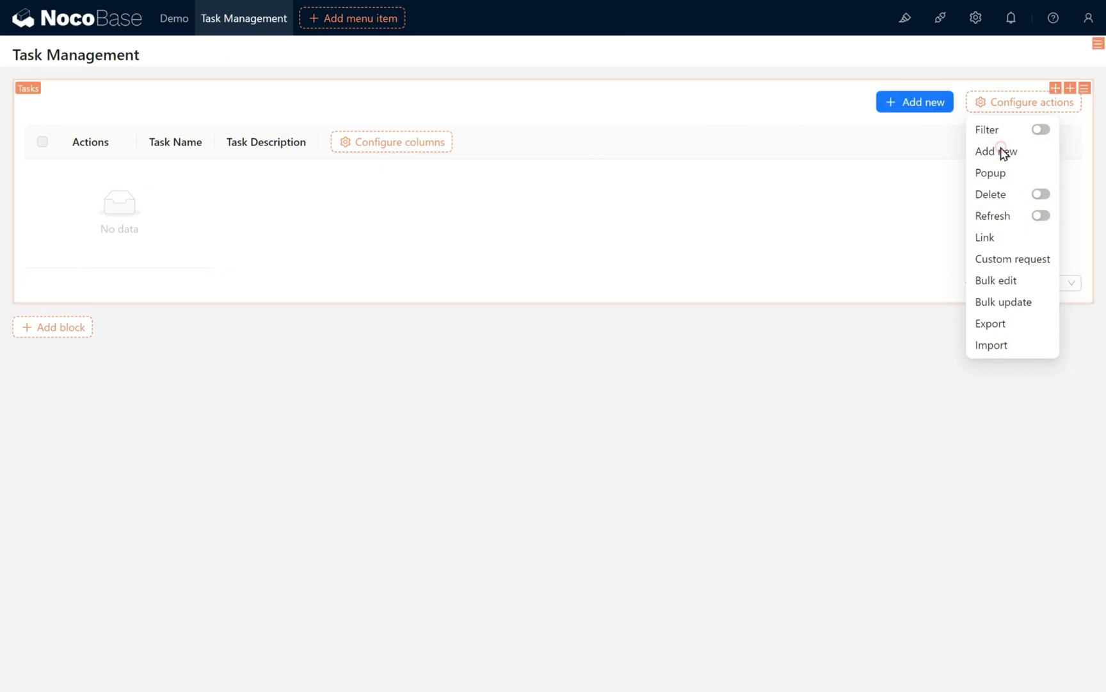
pyautogui.click(886, 112)
pyautogui.moveTo(616, 61)
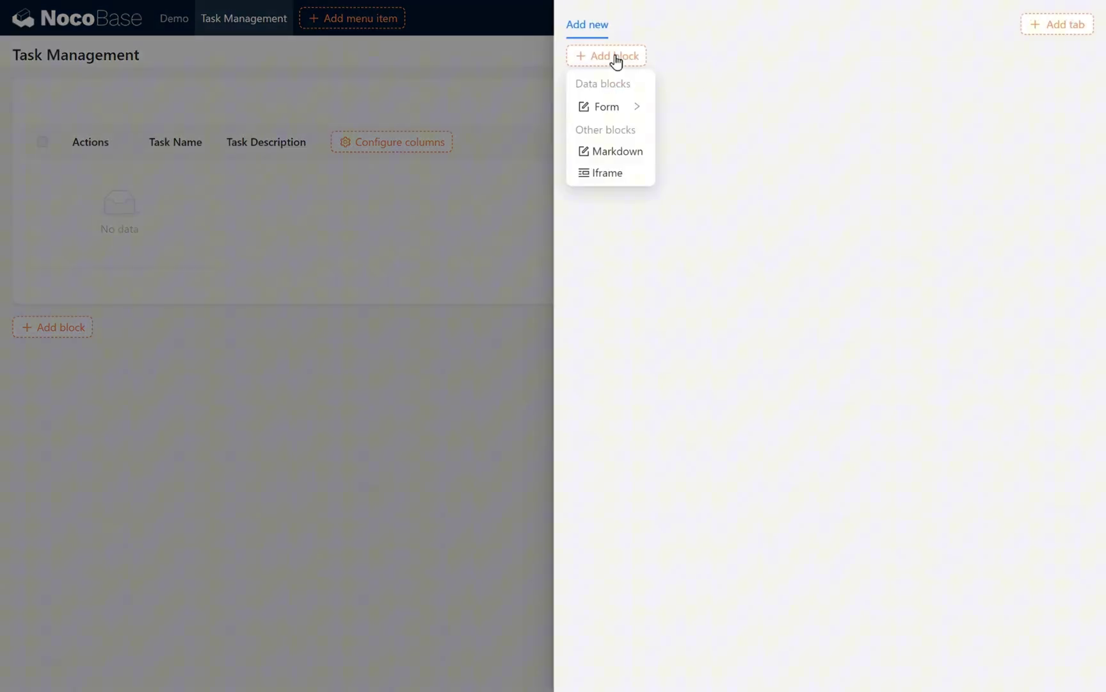
pyautogui.moveTo(615, 110)
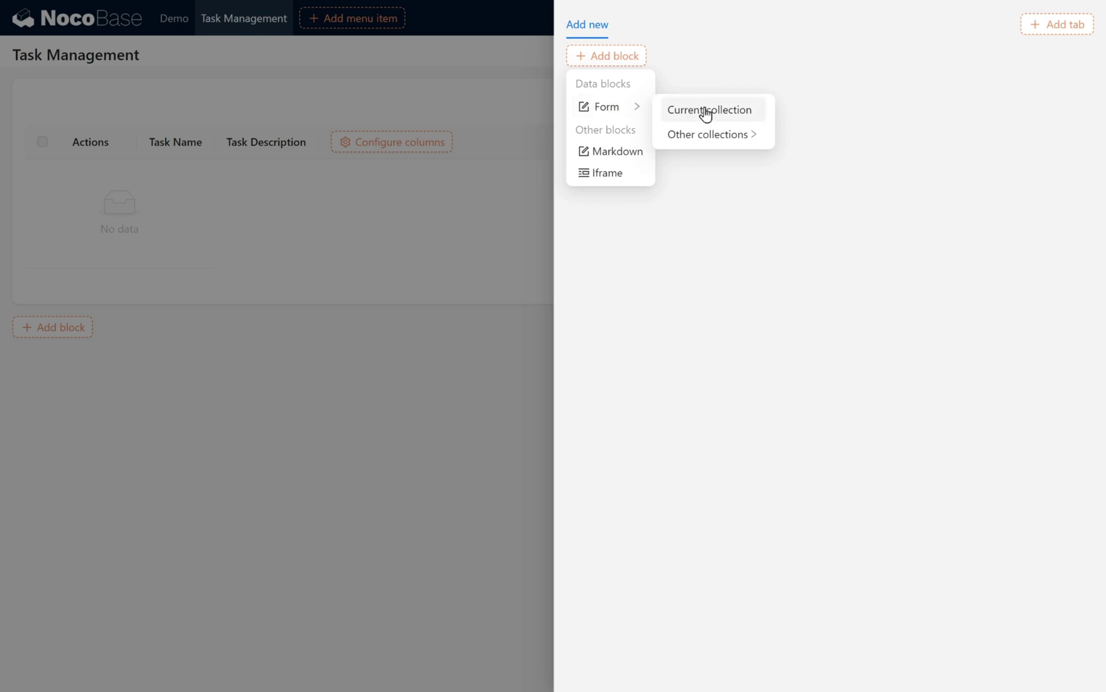
pyautogui.click(761, 122)
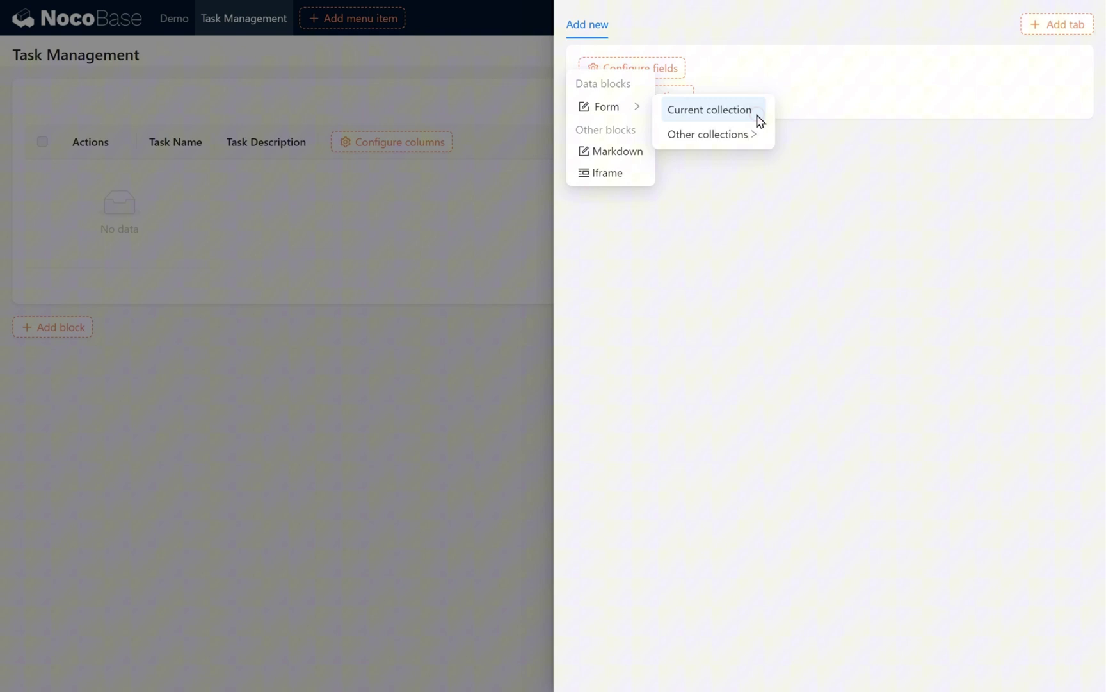
pyautogui.moveTo(664, 79)
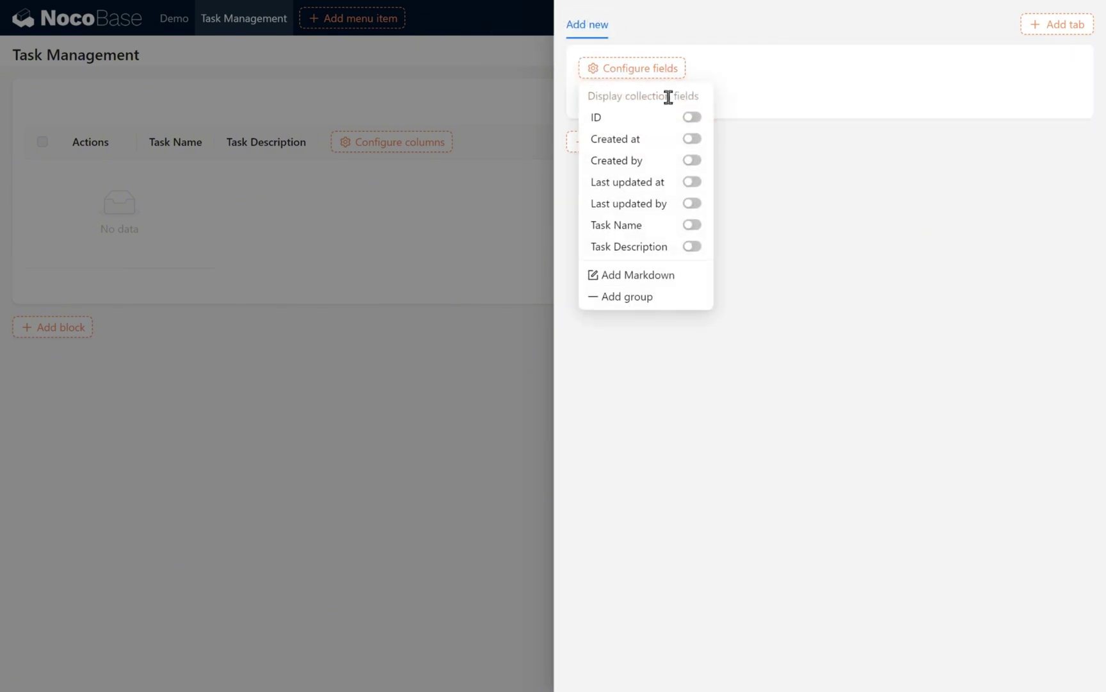
pyautogui.click(695, 228)
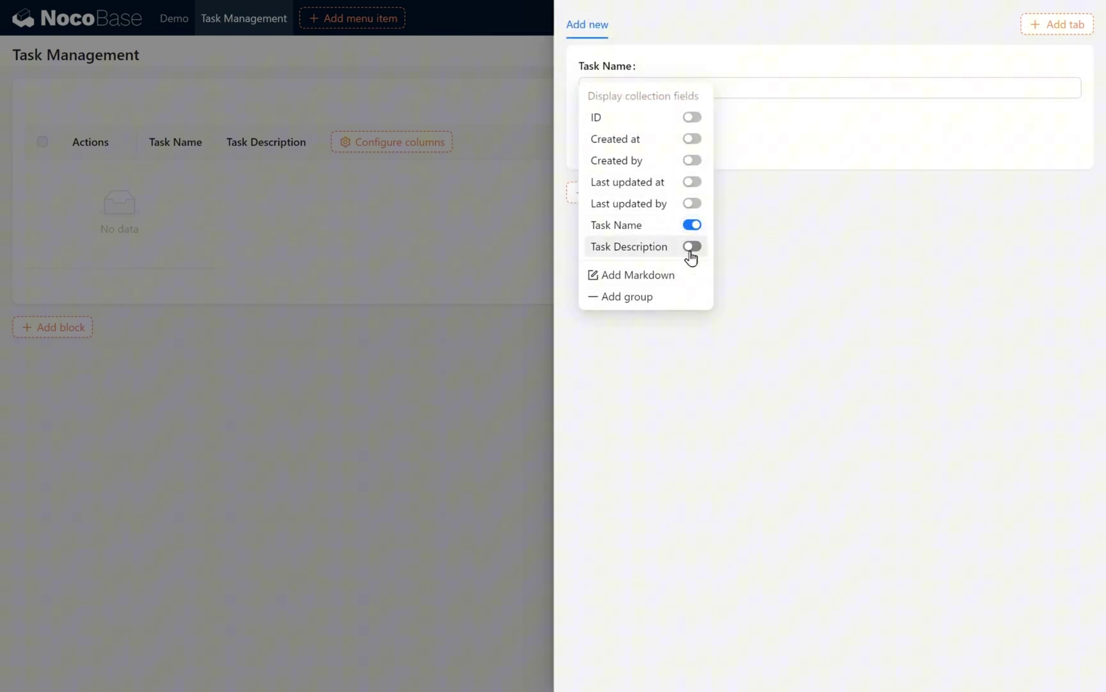
pyautogui.click(691, 248)
pyautogui.moveTo(668, 237)
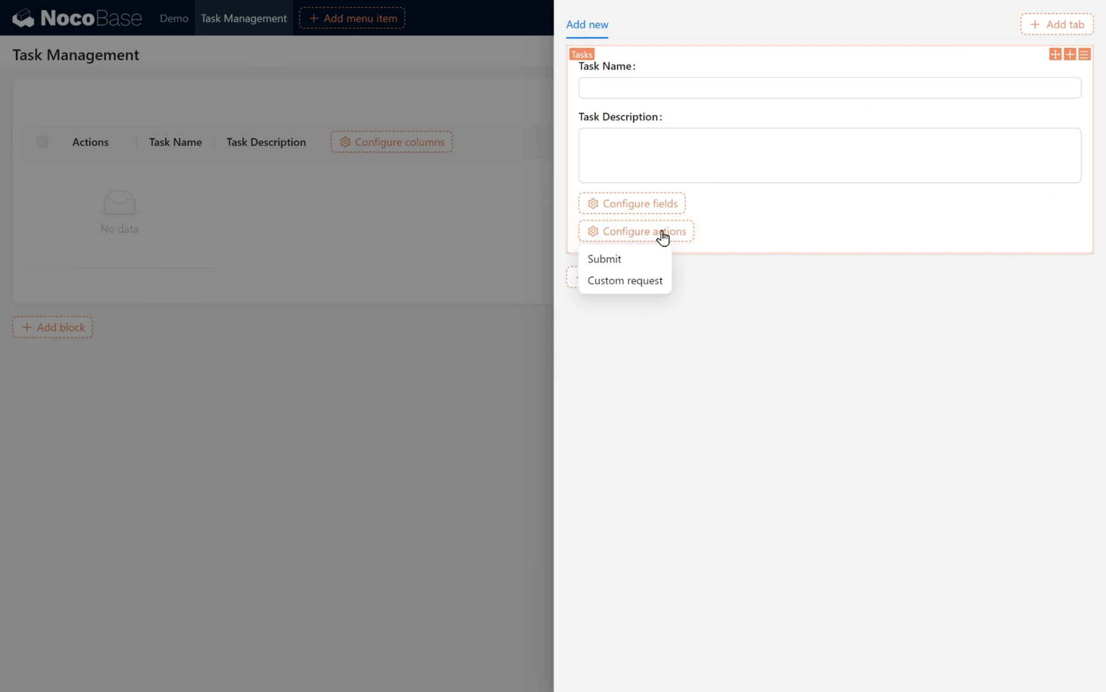
pyautogui.click(626, 260)
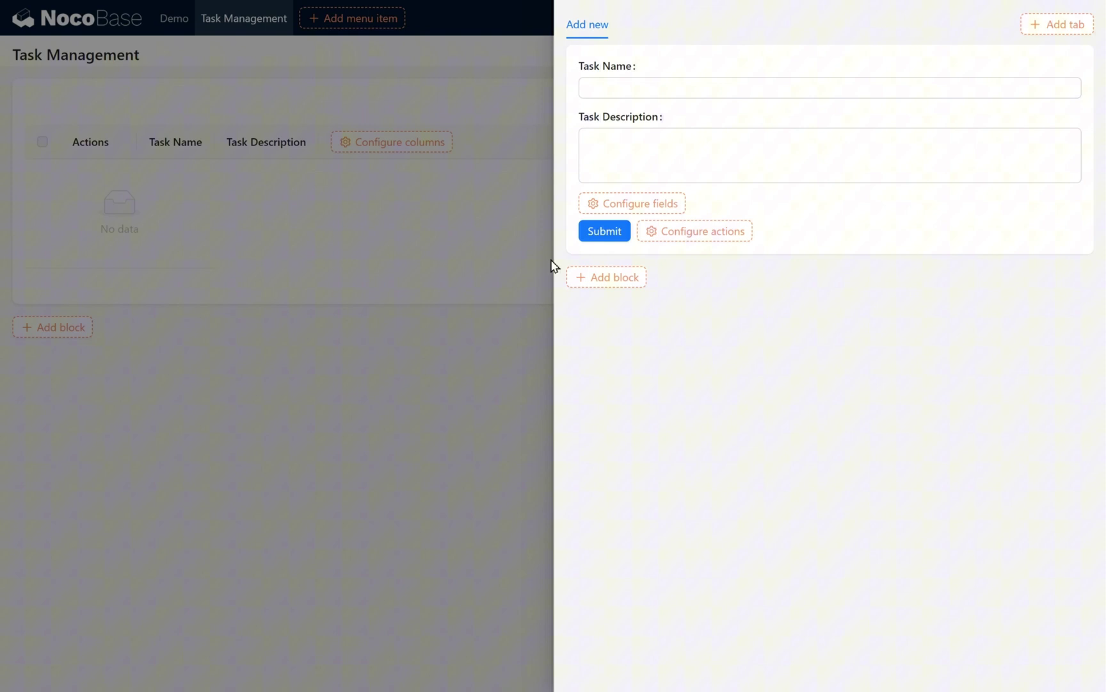
pyautogui.click(499, 232)
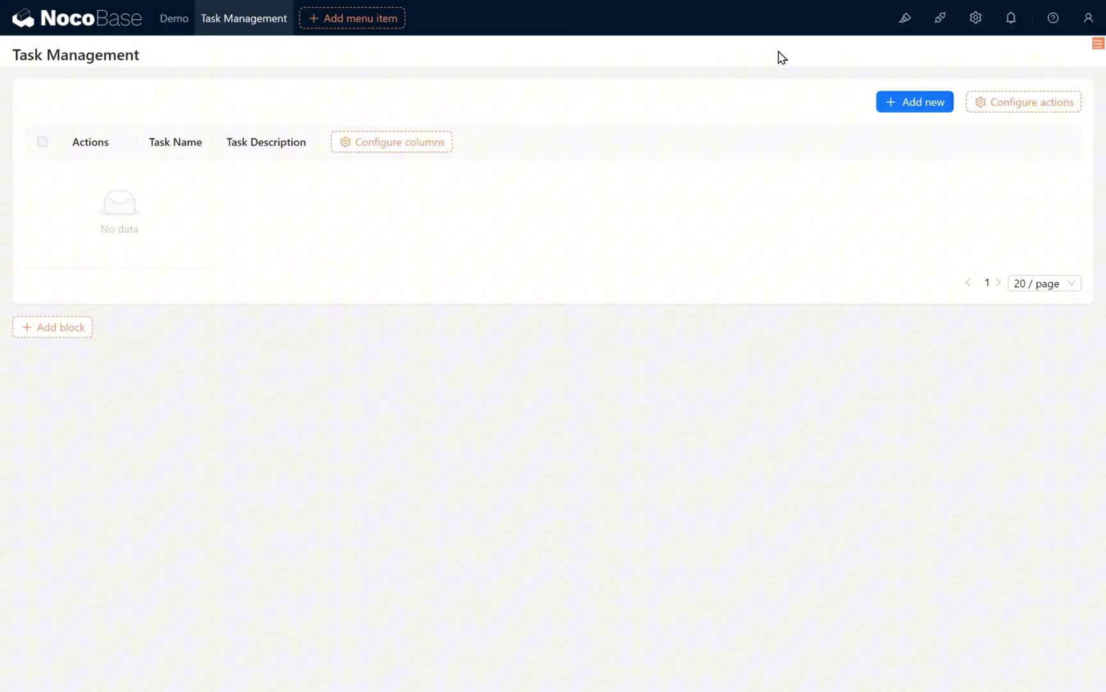
# Step: Turn off UI Editor and submit a new task 'demo' with description 'demo description'
pyautogui.click(905, 32)
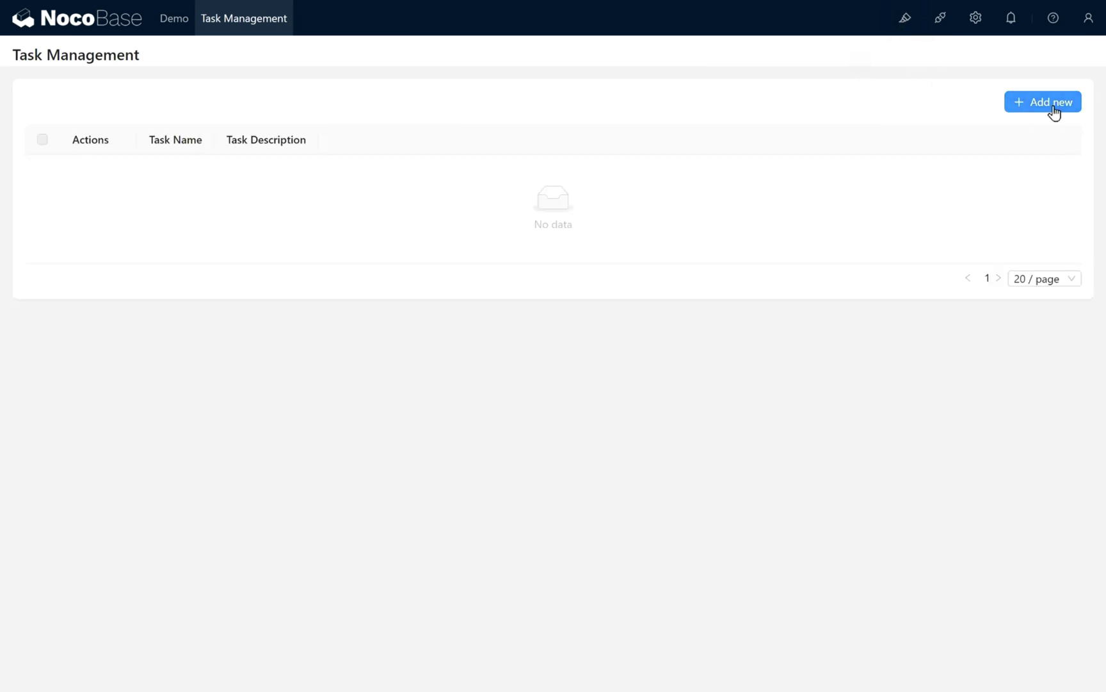
pyautogui.click(1054, 109)
pyautogui.click(661, 91)
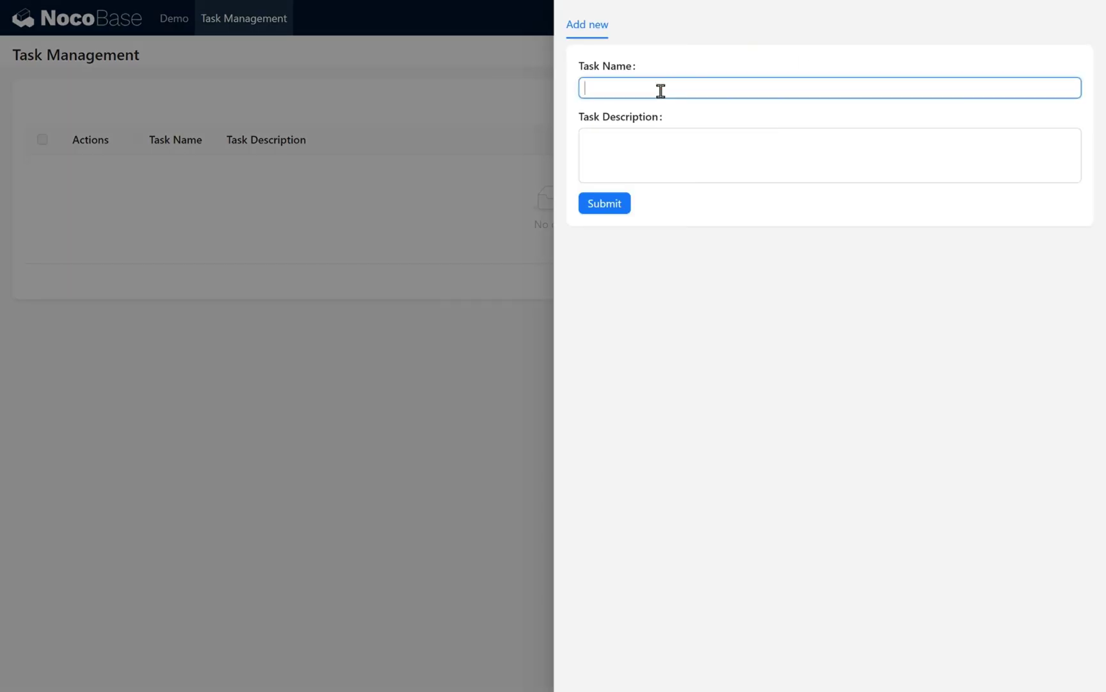
pyautogui.write('demo')
pyautogui.click(640, 150)
pyautogui.write('demo')
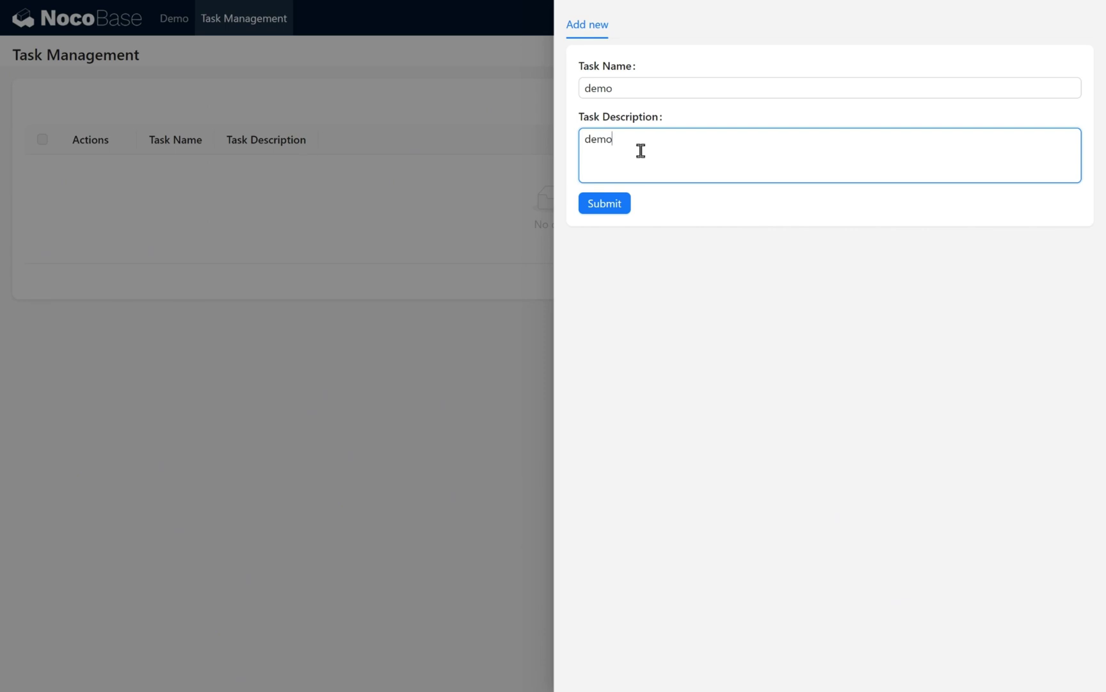
pyautogui.click(603, 205)
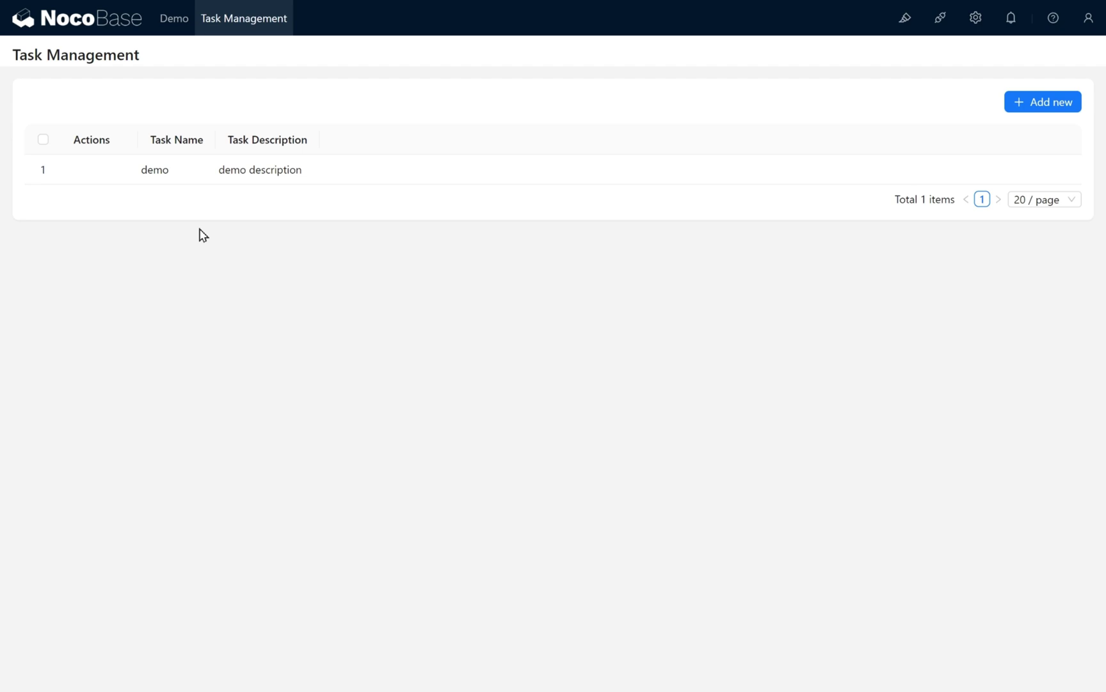
# Step: Turn UI Editor back on and enable the Filter action on the Tasks table
pyautogui.click(905, 19)
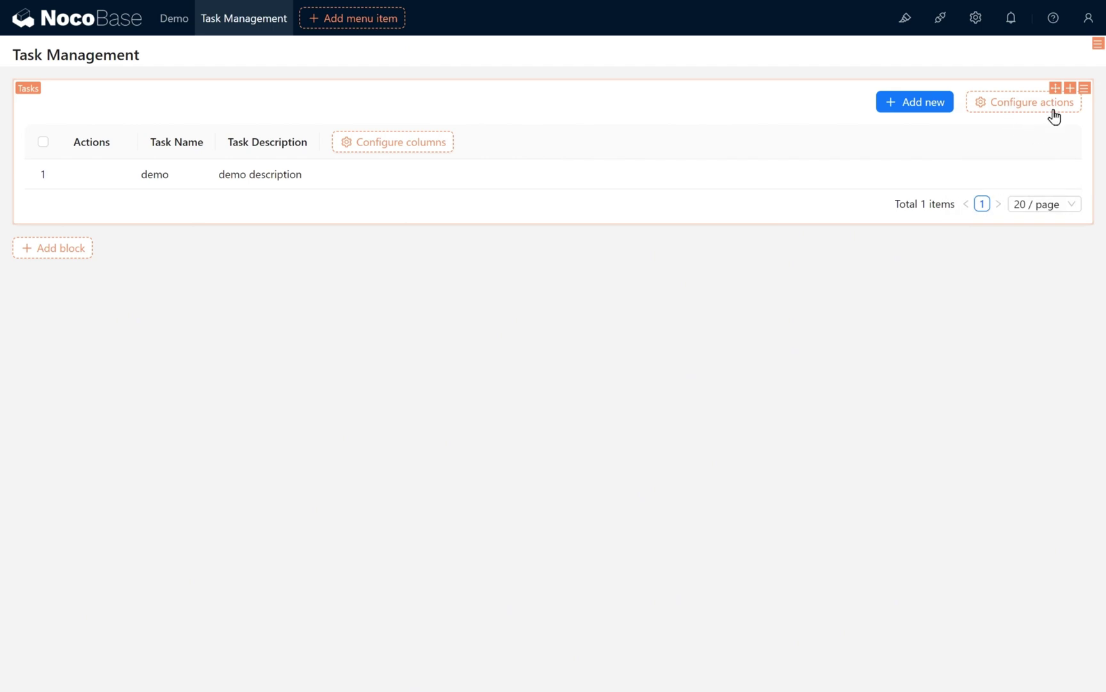
pyautogui.moveTo(1053, 111)
pyautogui.click(1041, 130)
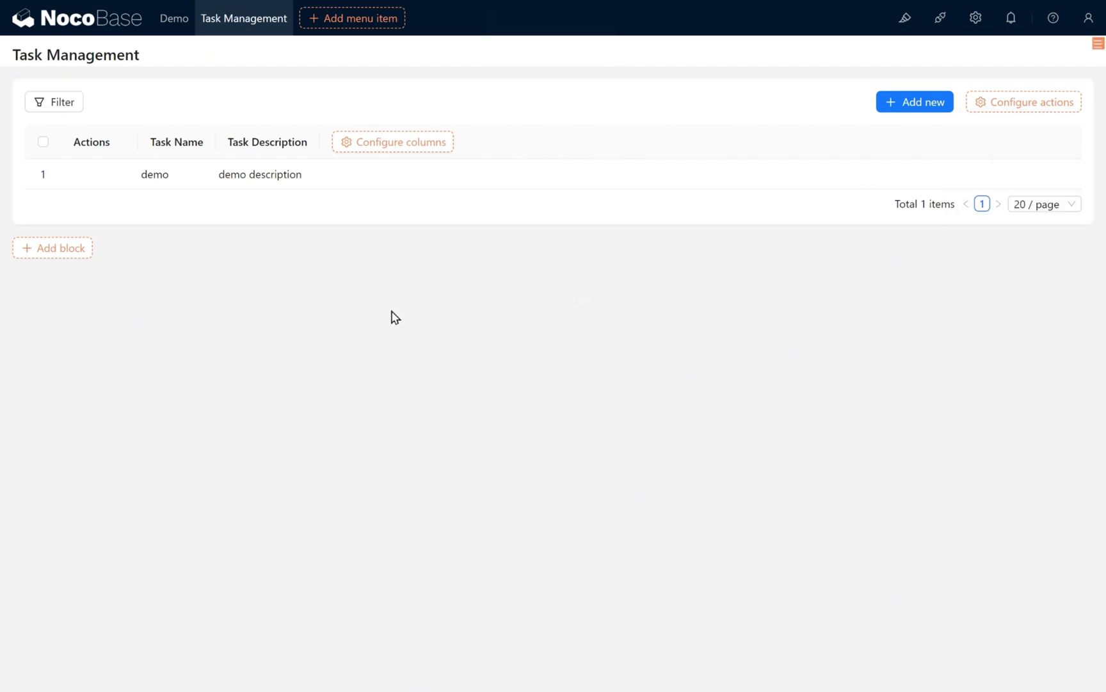
# Step: Test the filter with Task Name contains 123, then reset it to list demo again
pyautogui.click(40, 109)
pyautogui.click(76, 174)
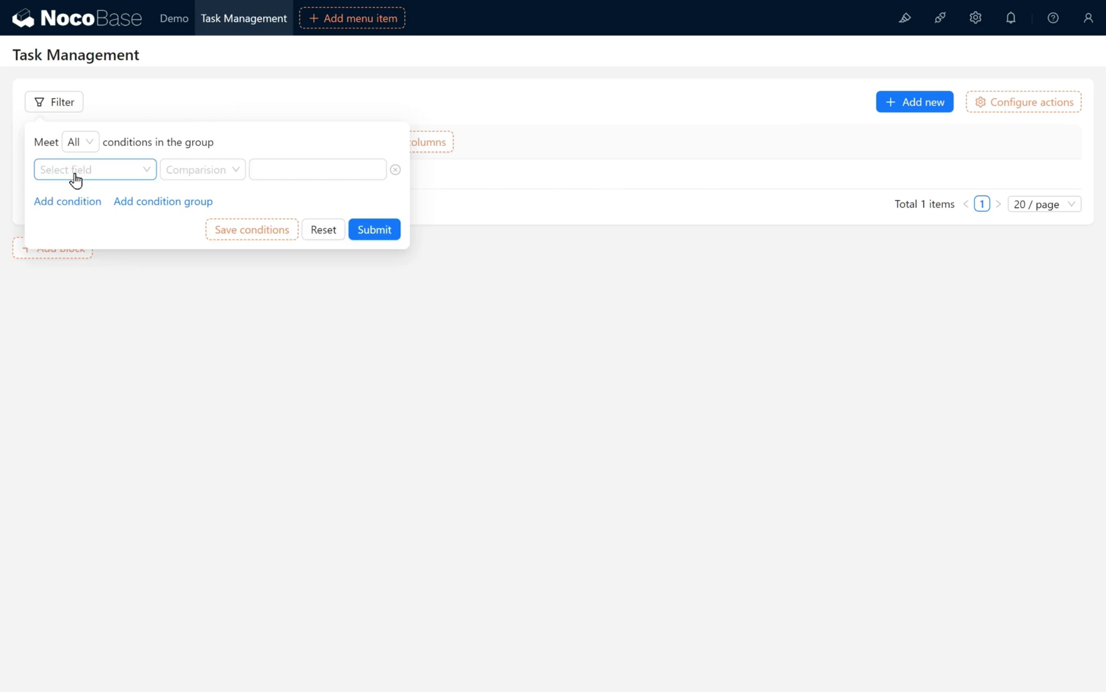
pyautogui.click(86, 171)
pyautogui.click(100, 306)
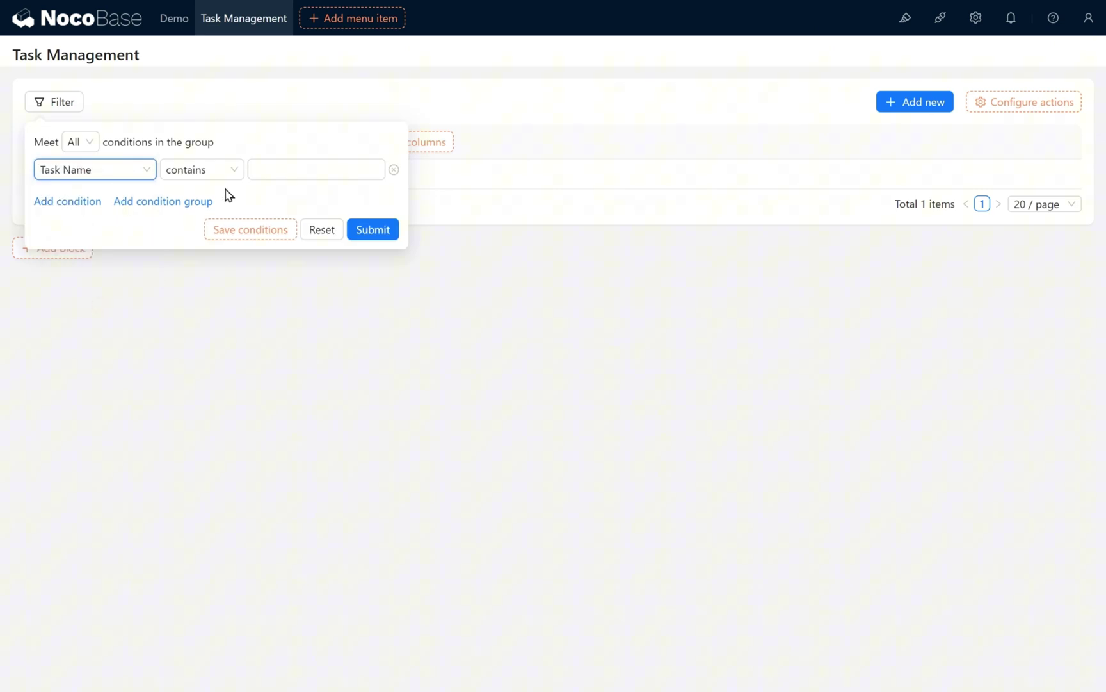
pyautogui.click(284, 167)
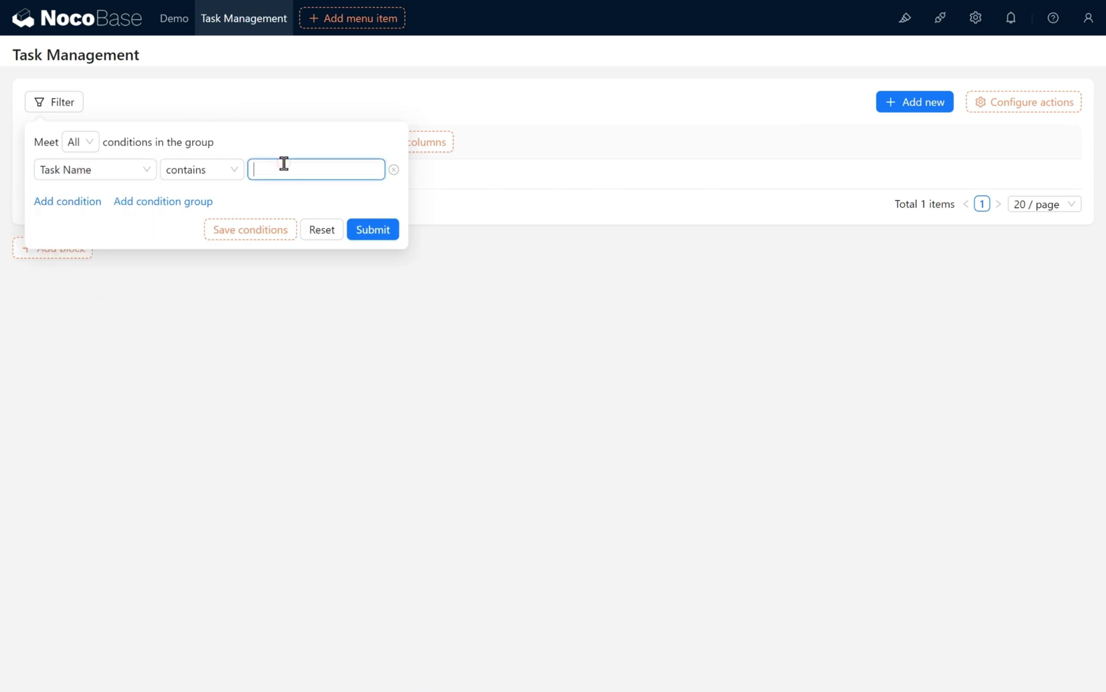
pyautogui.click(385, 210)
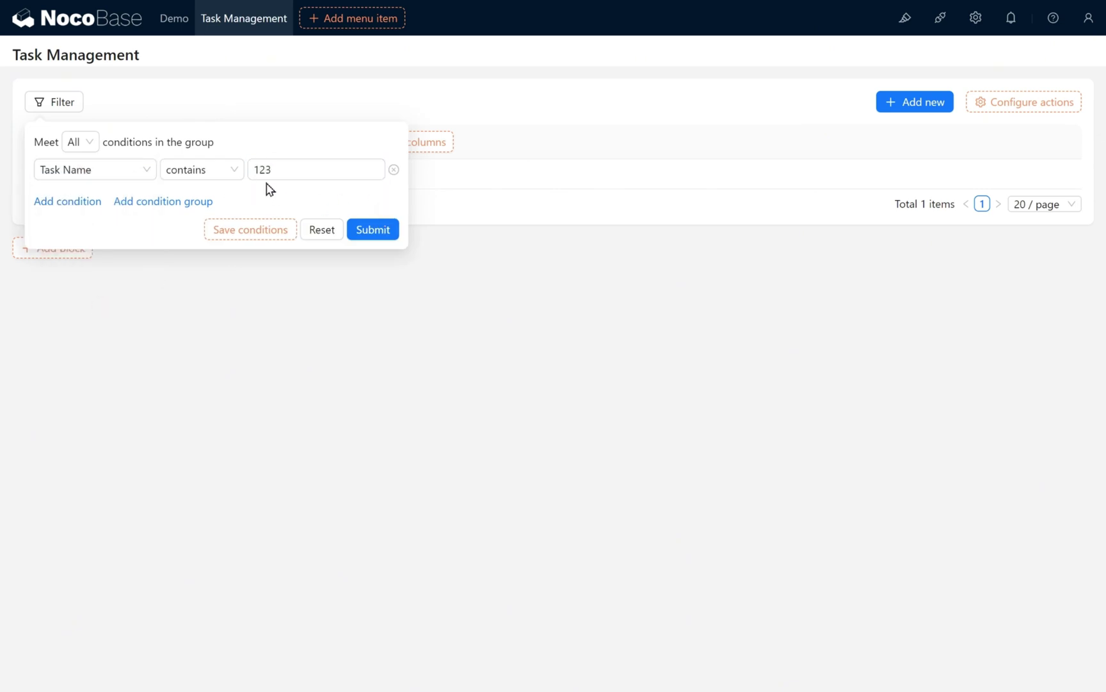
pyautogui.click(372, 229)
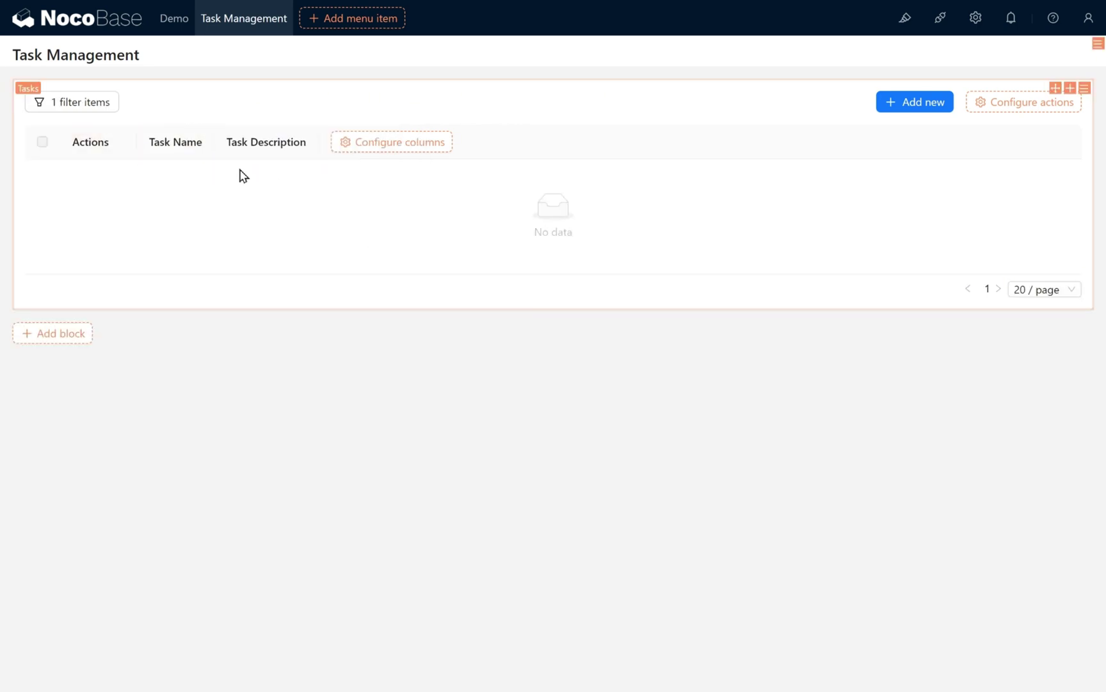
pyautogui.click(64, 106)
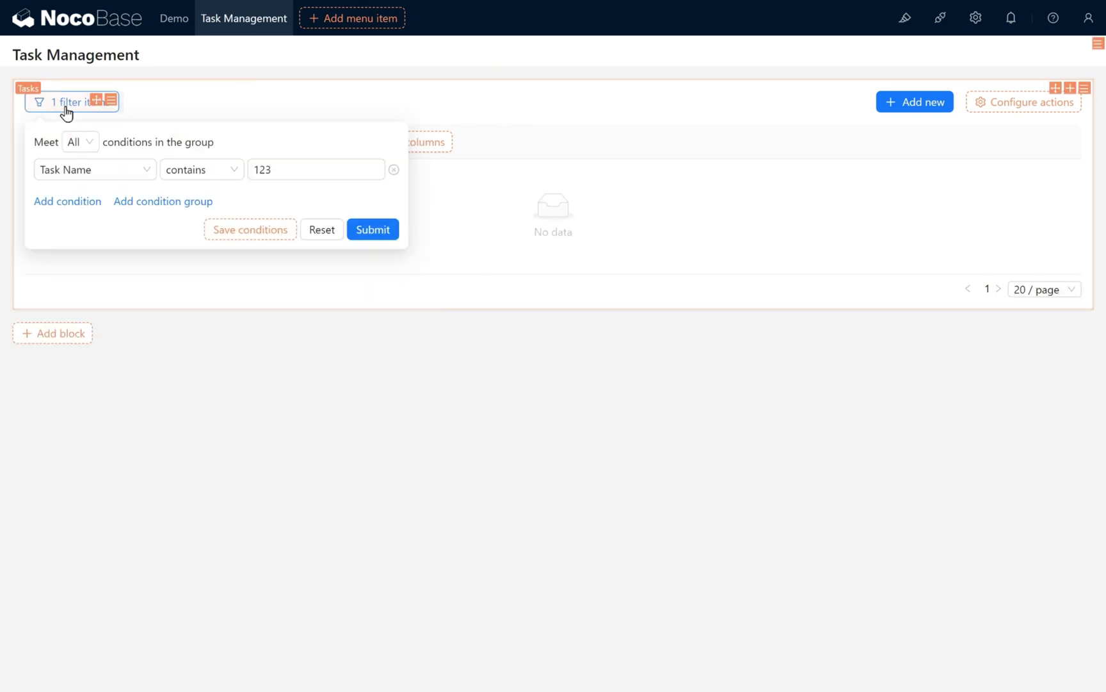
pyautogui.click(331, 235)
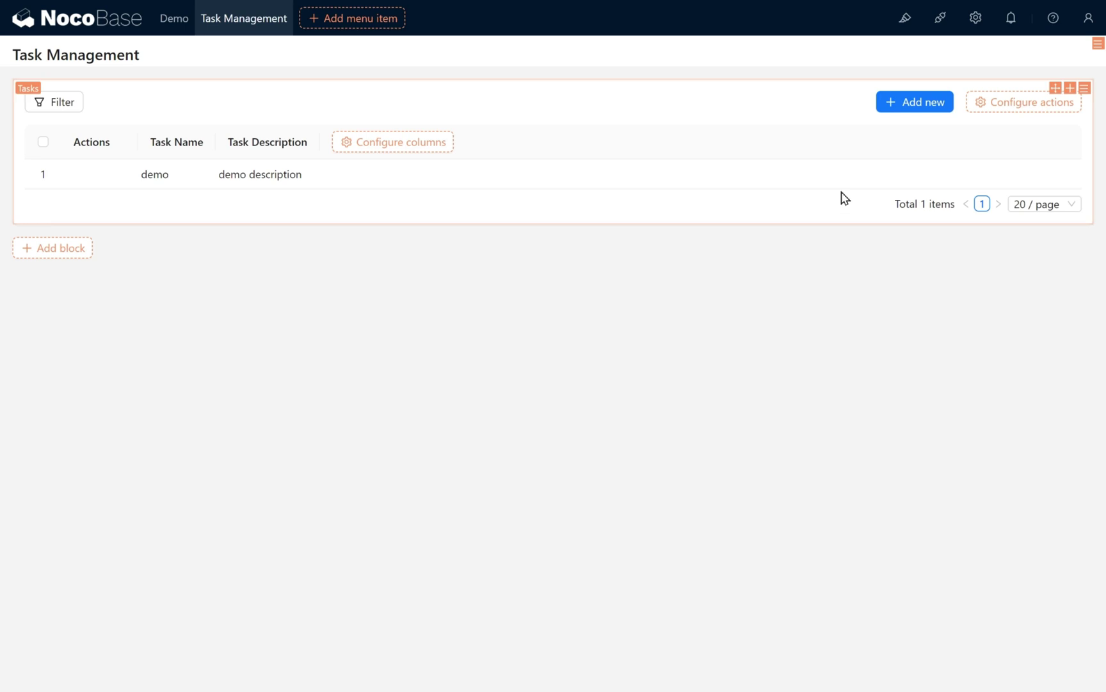
pyautogui.moveTo(1022, 111)
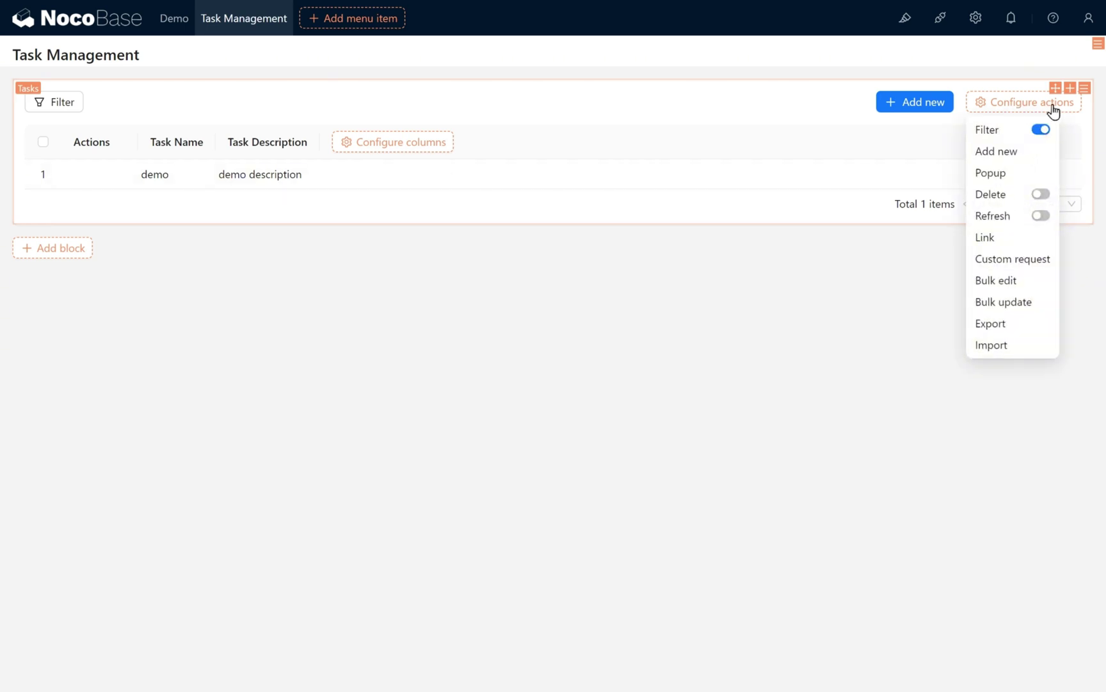
pyautogui.click(1041, 131)
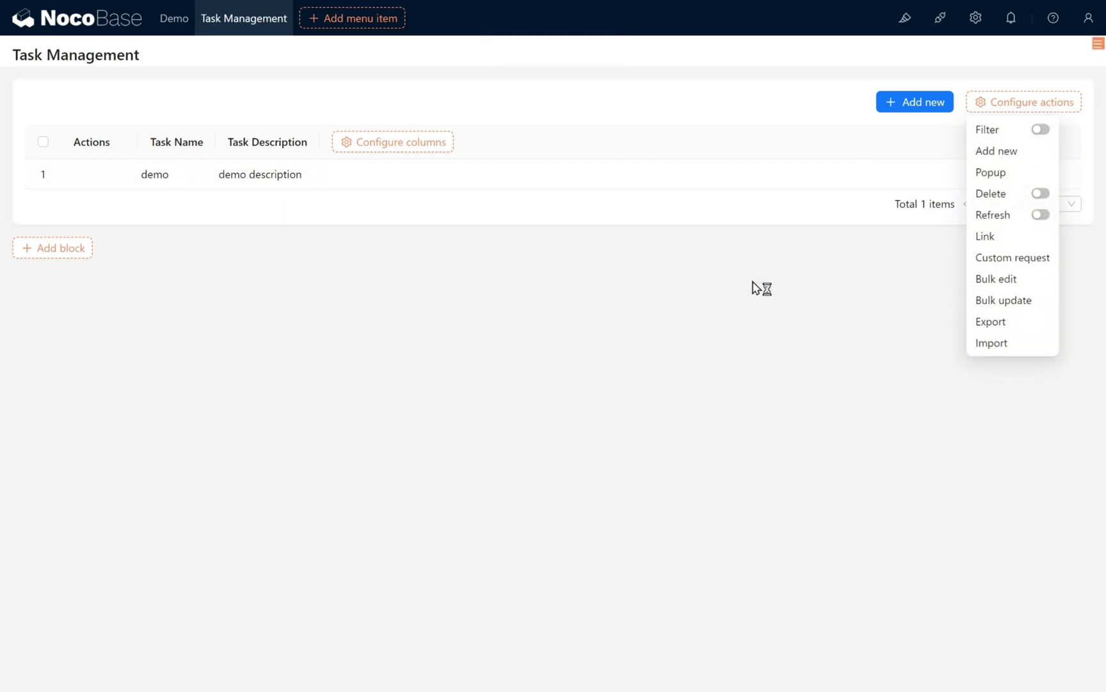
pyautogui.moveTo(1003, 116)
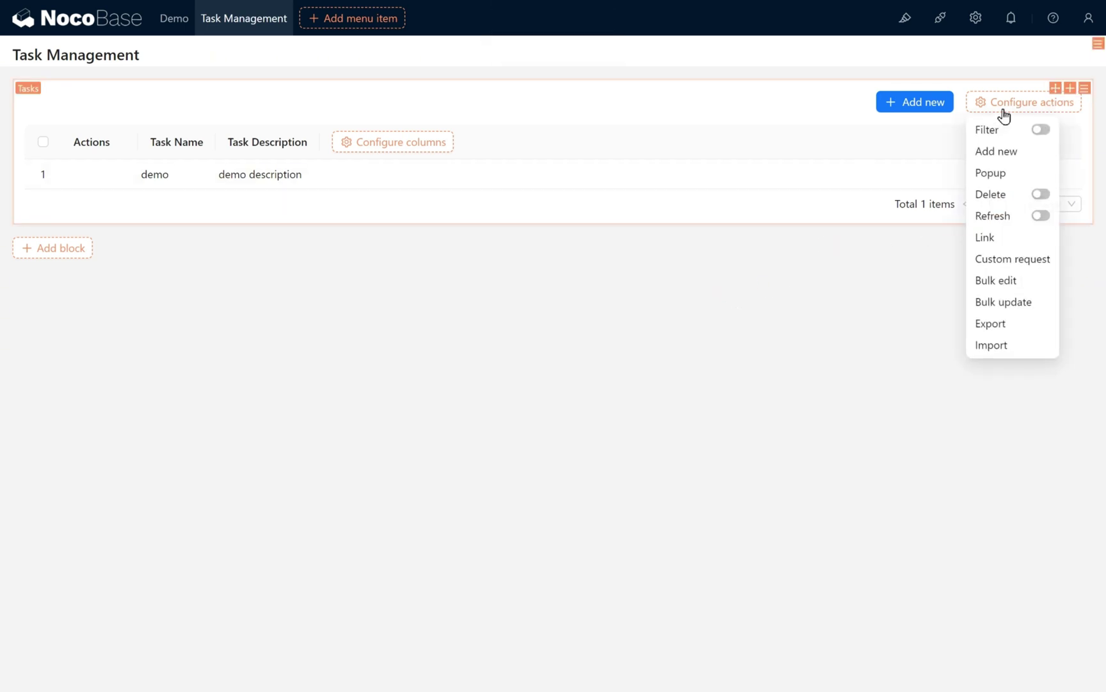
pyautogui.click(1041, 130)
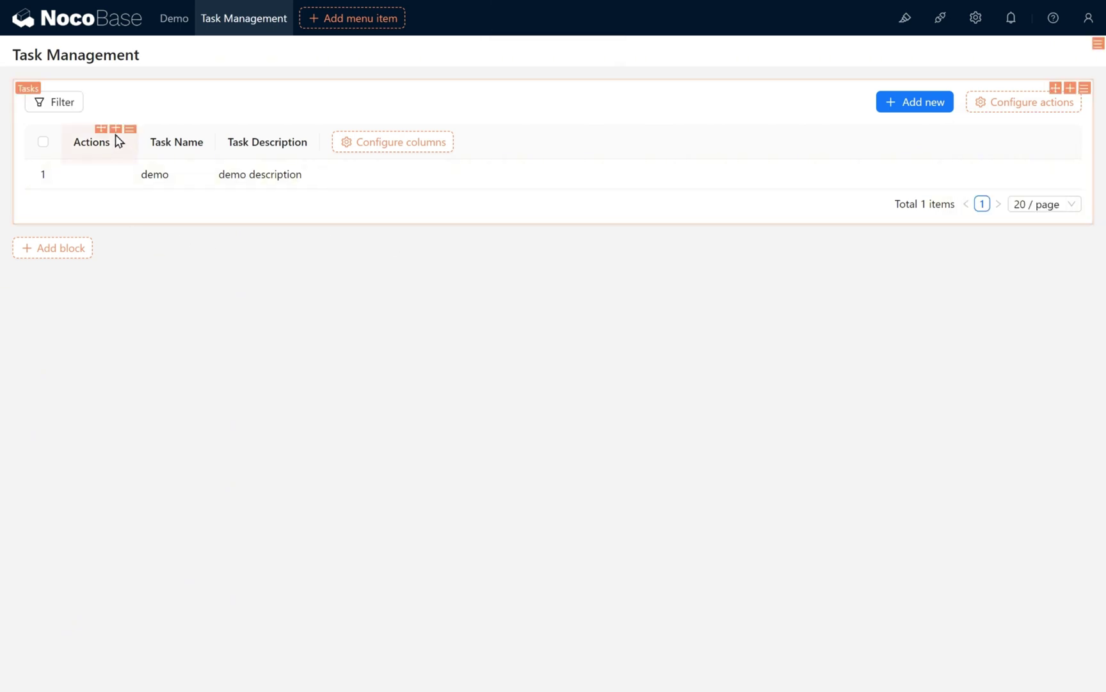
# Step: Enable the row Edit action with an edit form holding Task Name, Task Description and Submit
pyautogui.moveTo(116, 131)
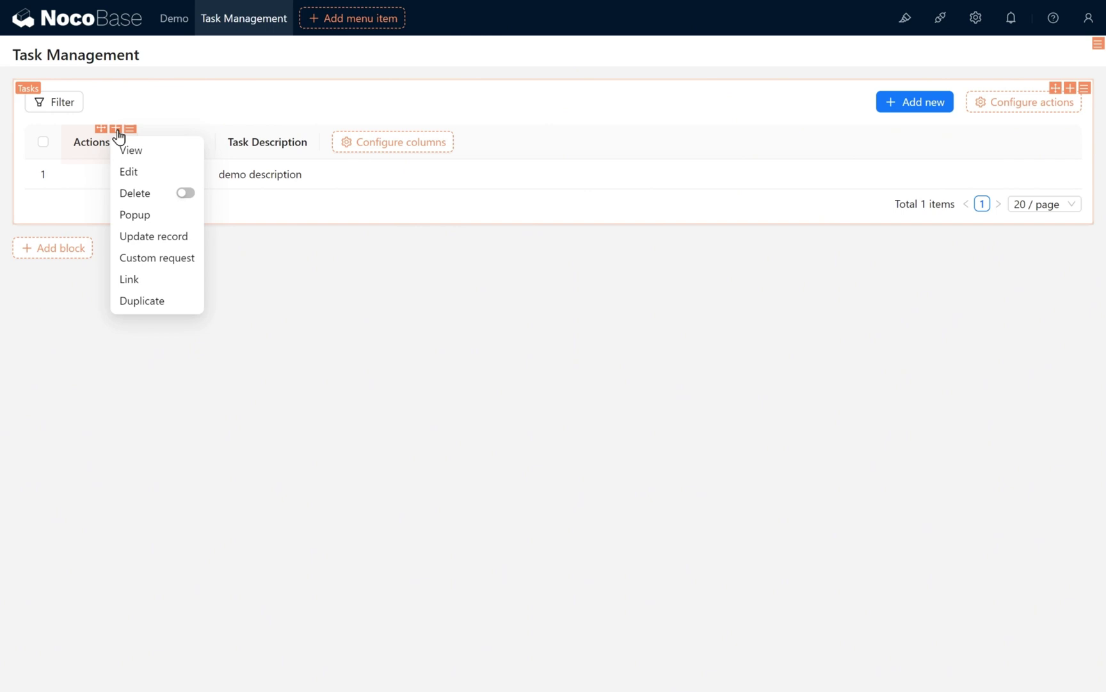
pyautogui.click(128, 173)
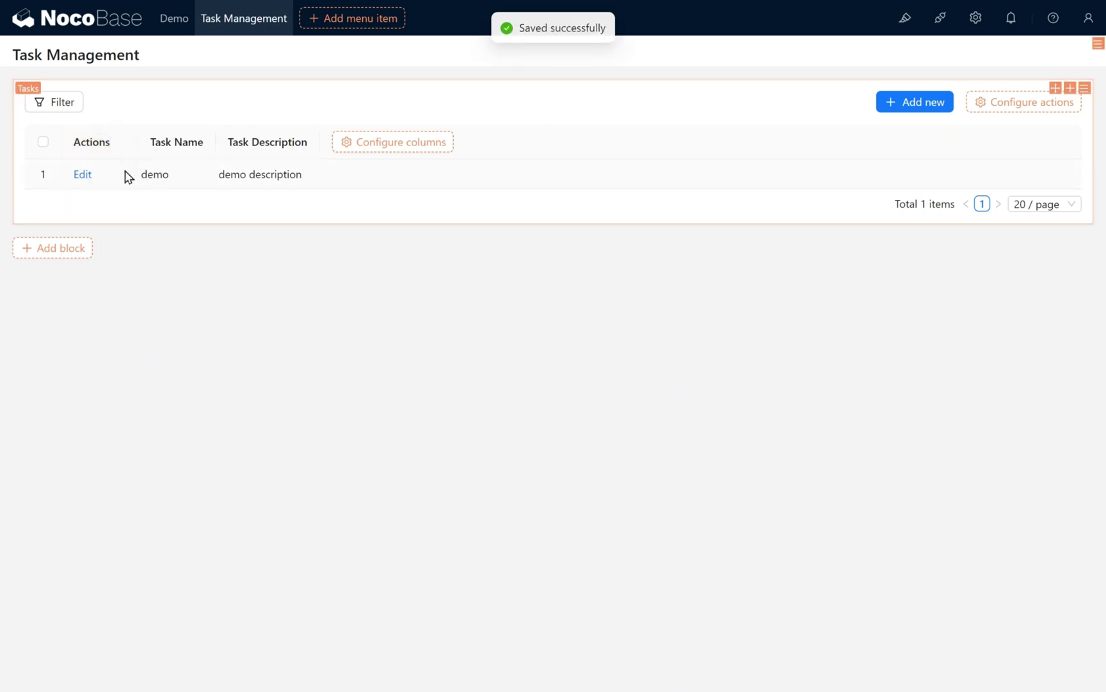
pyautogui.click(83, 175)
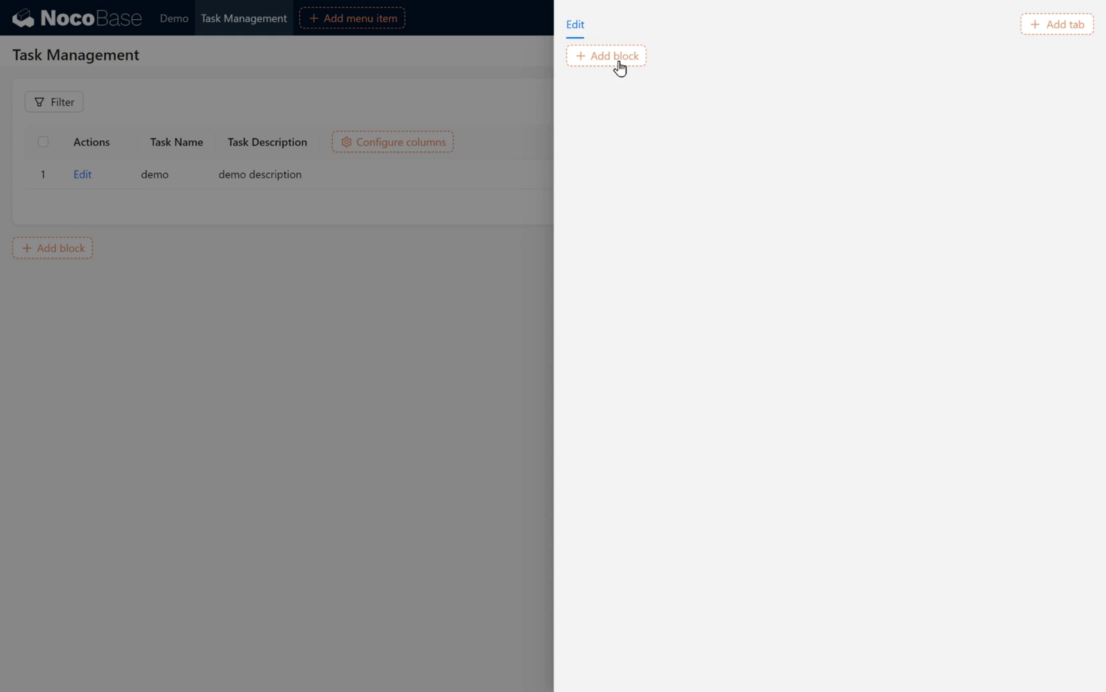
pyautogui.moveTo(619, 67)
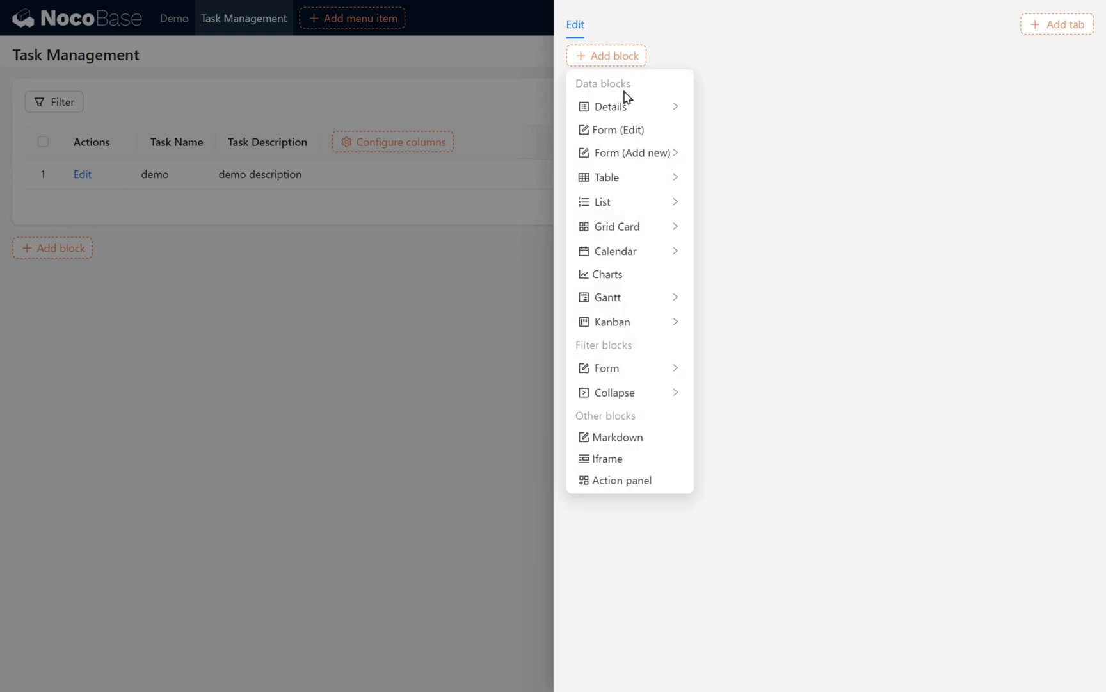
pyautogui.click(640, 143)
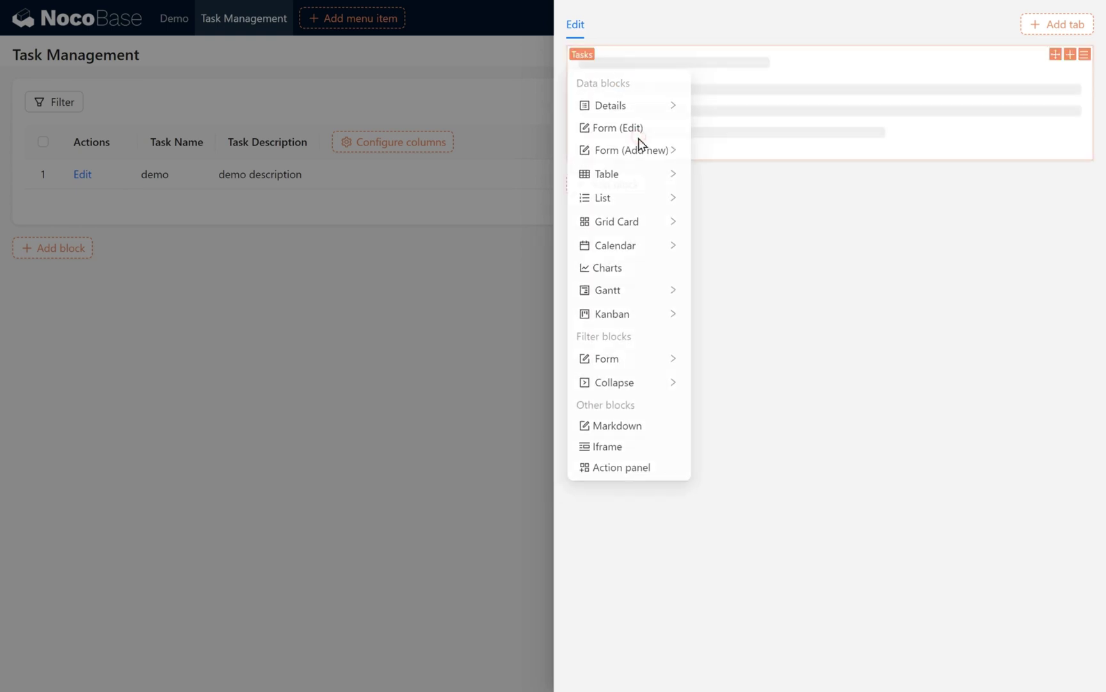
pyautogui.moveTo(664, 80)
pyautogui.click(692, 225)
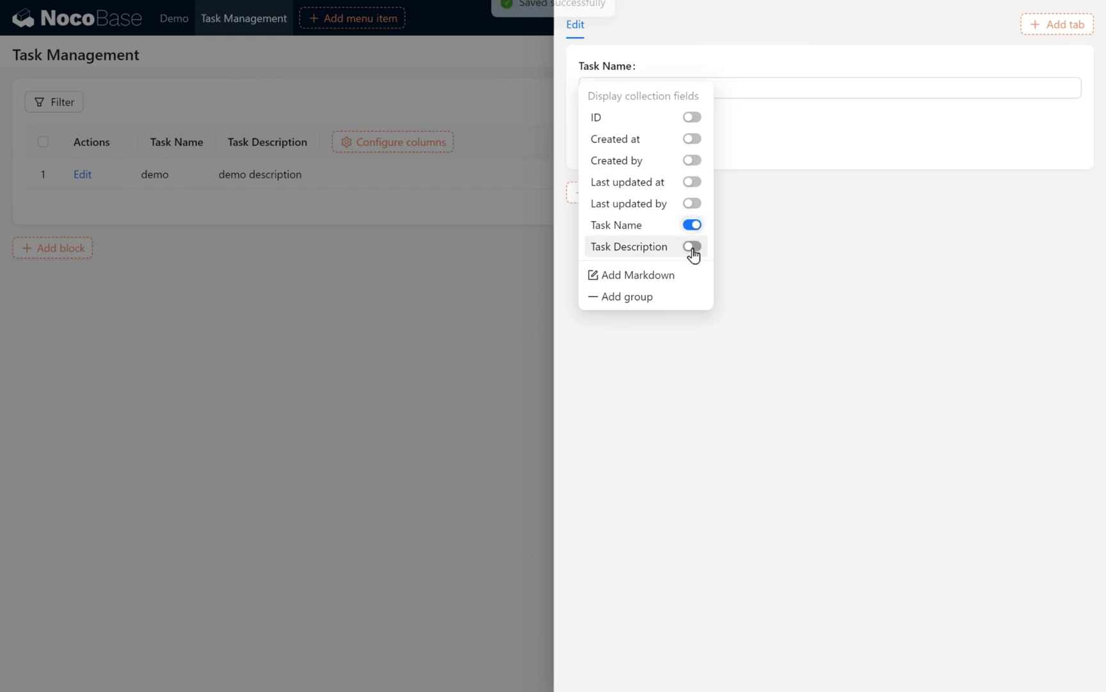
pyautogui.click(692, 246)
pyautogui.moveTo(668, 243)
pyautogui.click(637, 260)
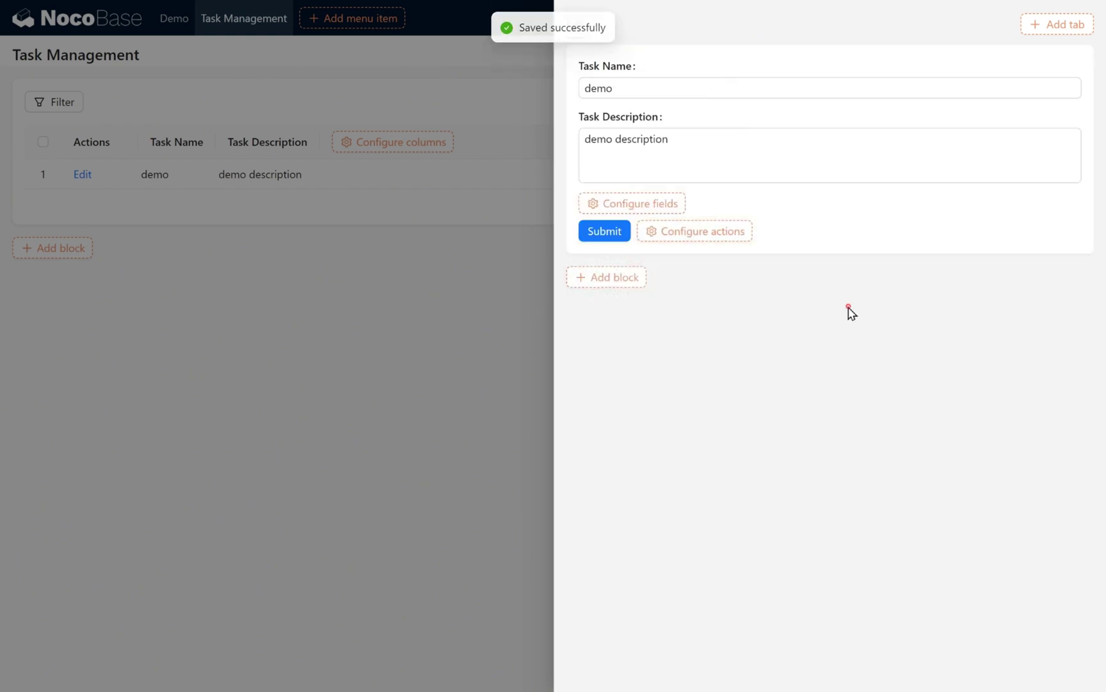
# Step: Change the demo task to 'demo02' with description 'demo description02' and submit
pyautogui.click(641, 89)
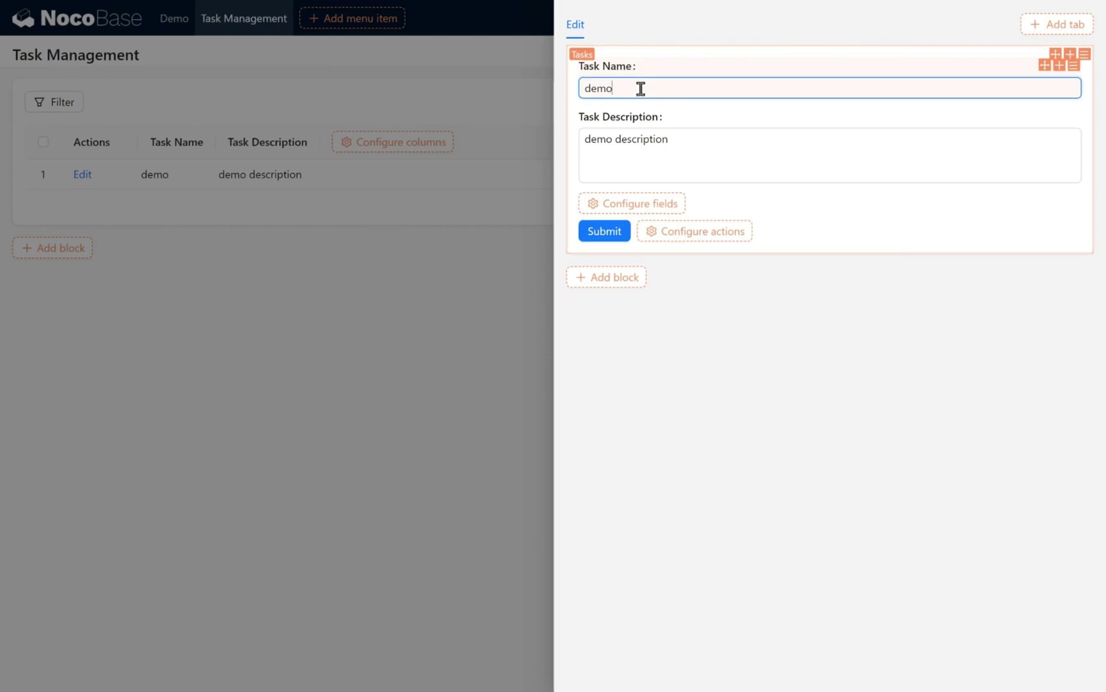
pyautogui.write('02')
pyautogui.click(684, 141)
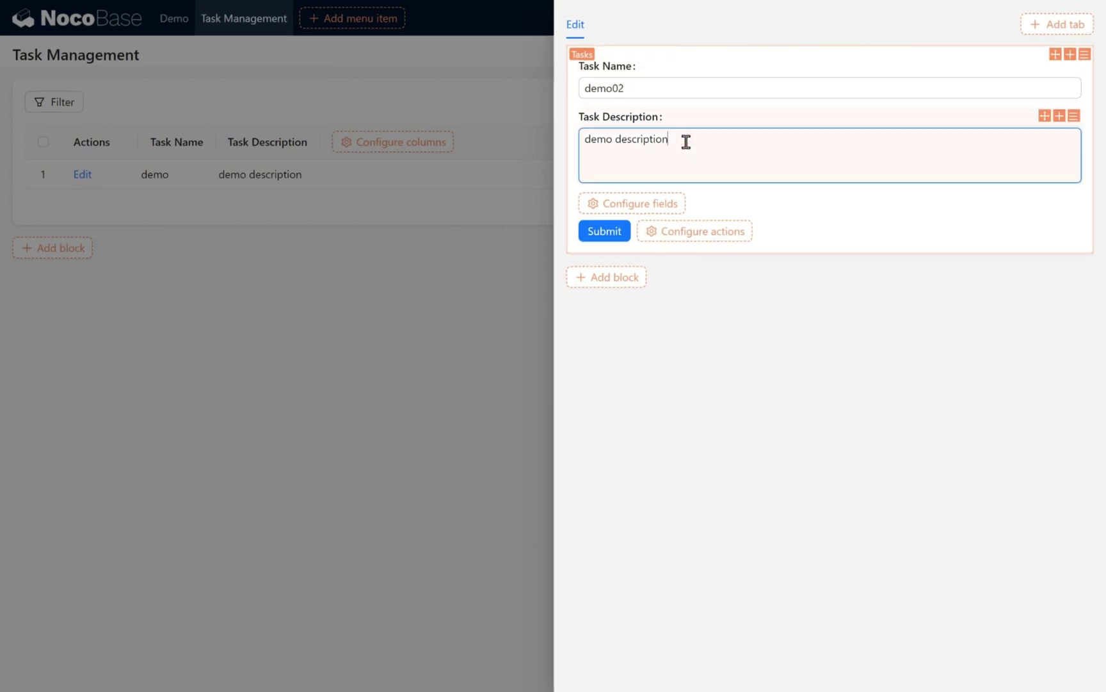
pyautogui.write('02')
pyautogui.click(749, 304)
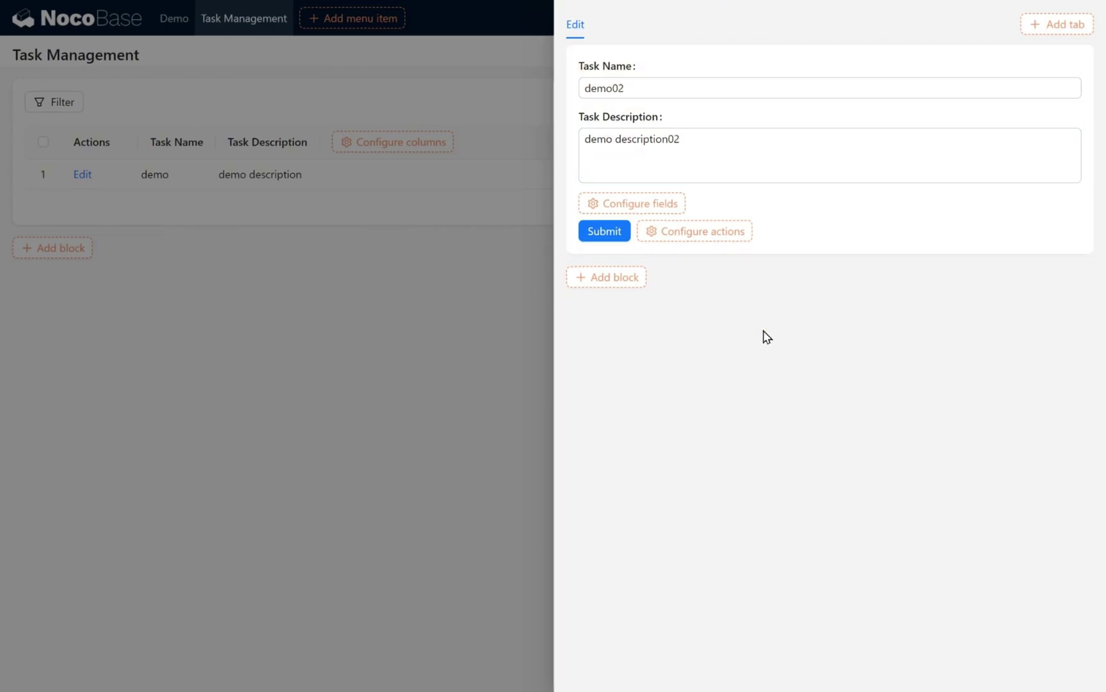
pyautogui.click(603, 239)
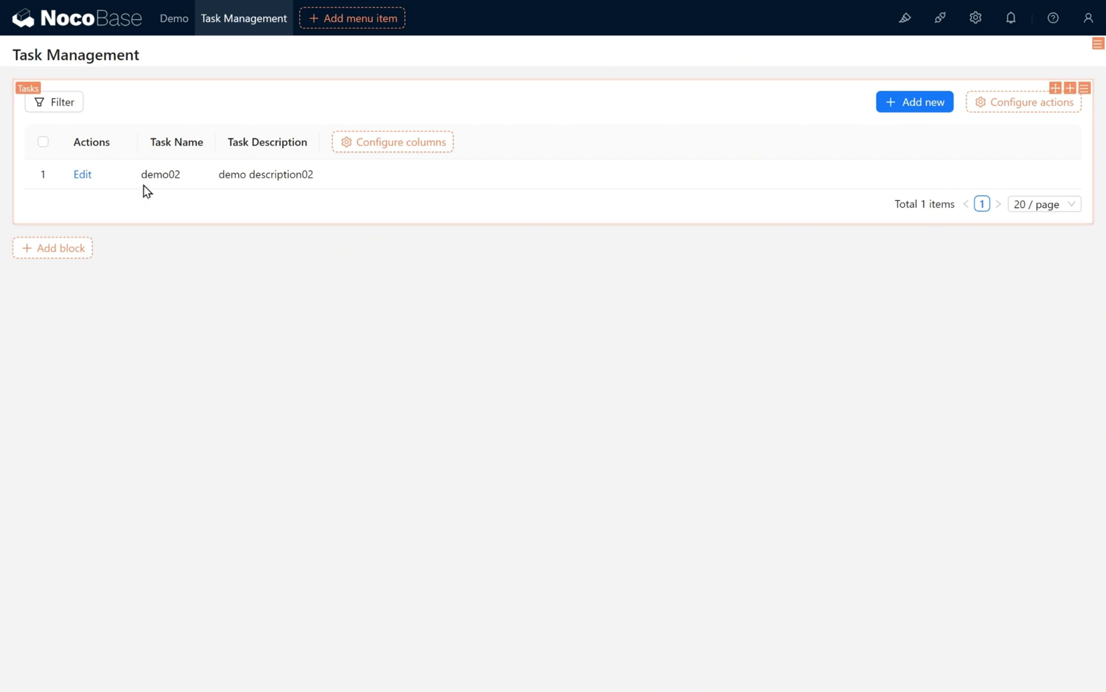
# Step: Add a Delete action to task rows and delete the demo02 record, confirming with OK
pyautogui.moveTo(143, 186); pyautogui.dragTo(323, 181)
pyautogui.click(436, 282)
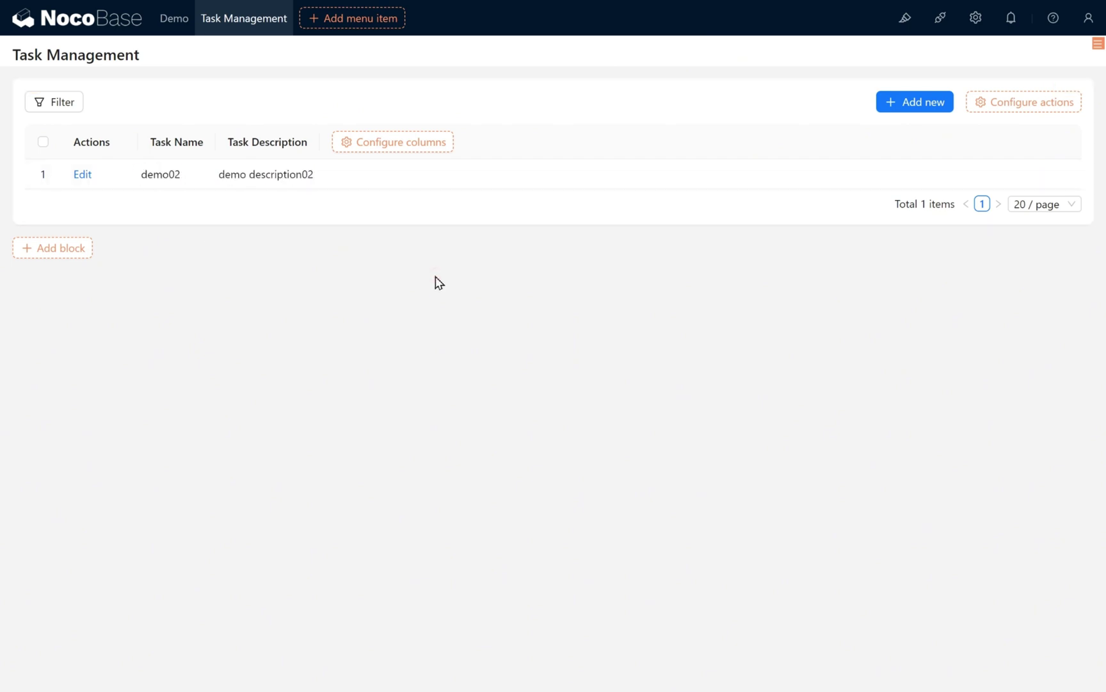
pyautogui.moveTo(117, 132)
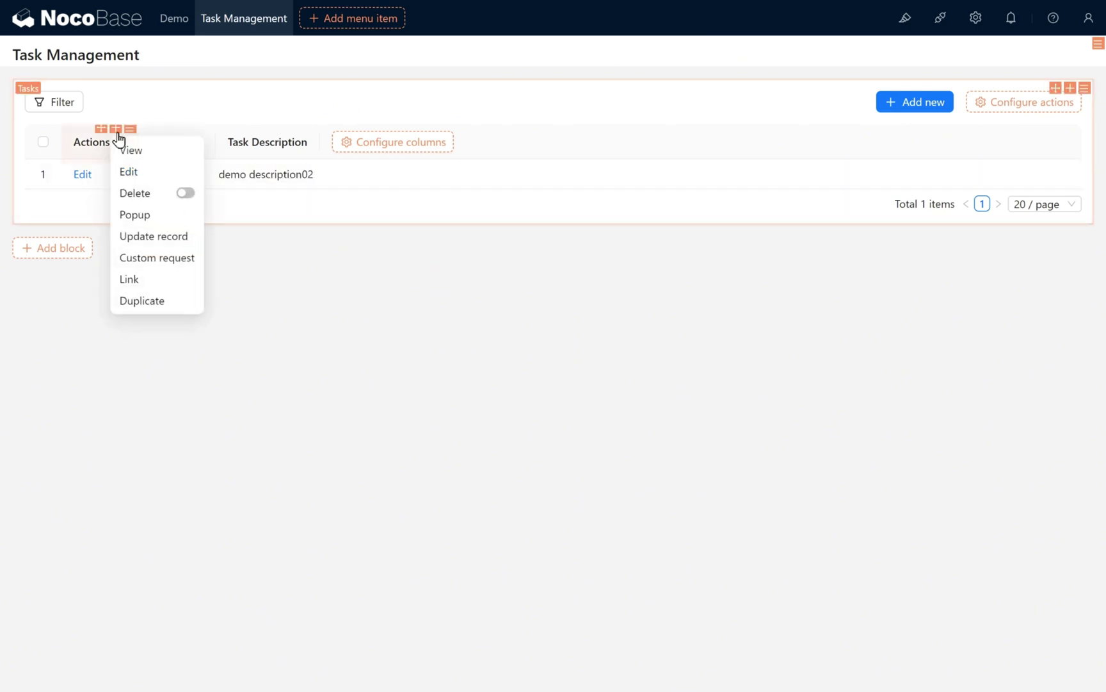
pyautogui.click(185, 193)
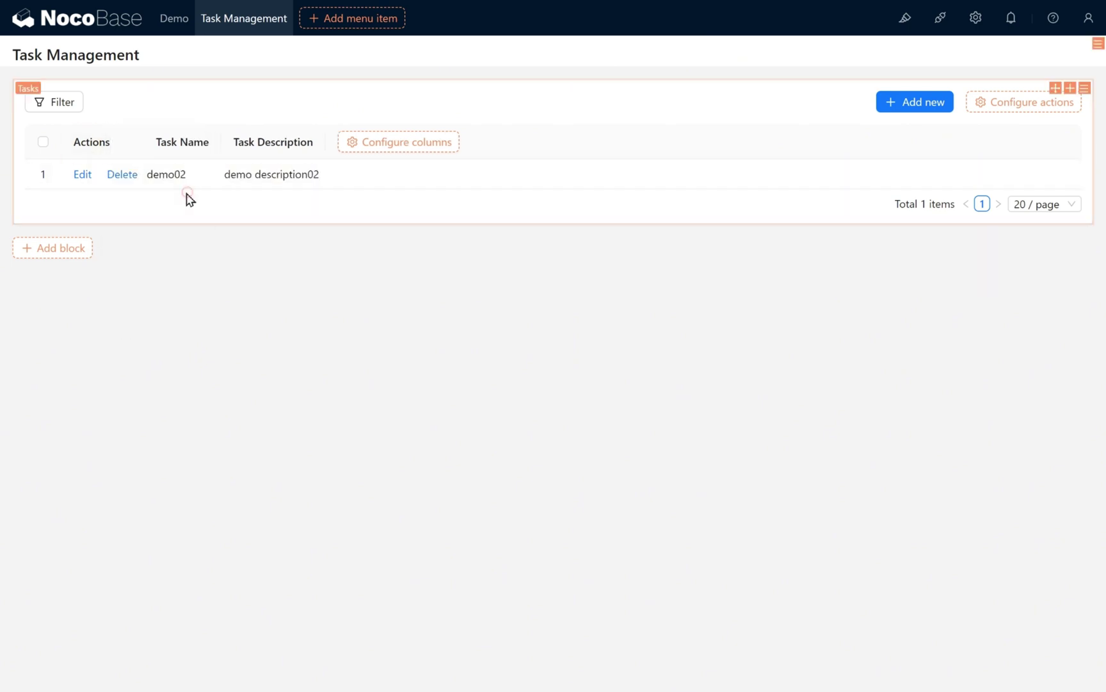
pyautogui.click(128, 181)
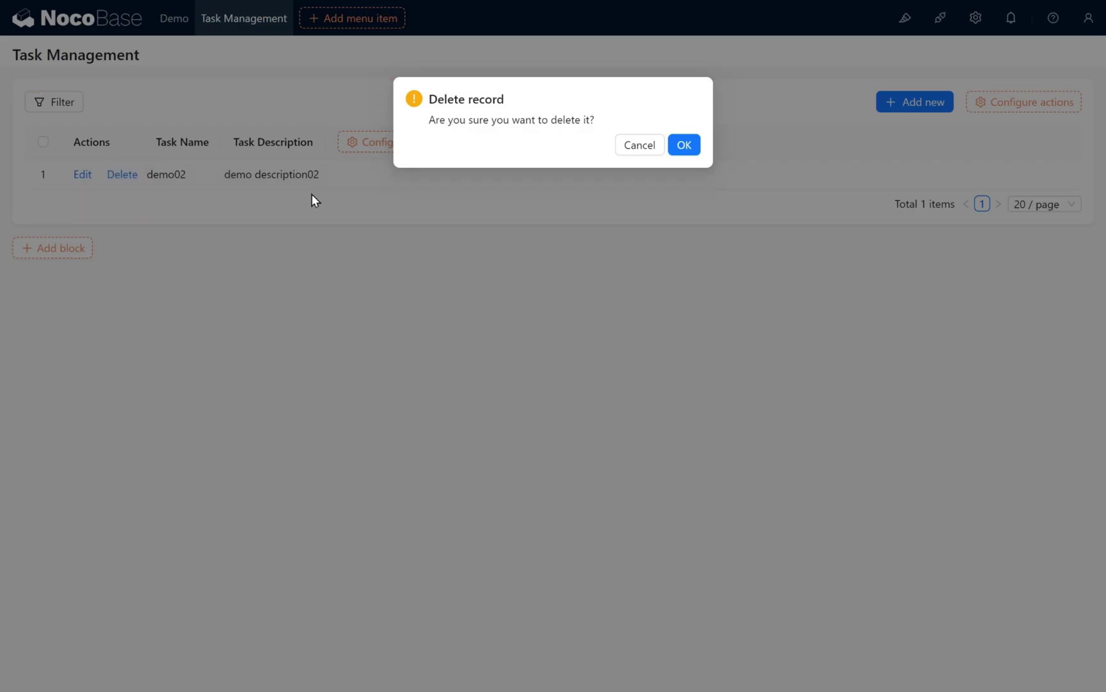
pyautogui.click(689, 153)
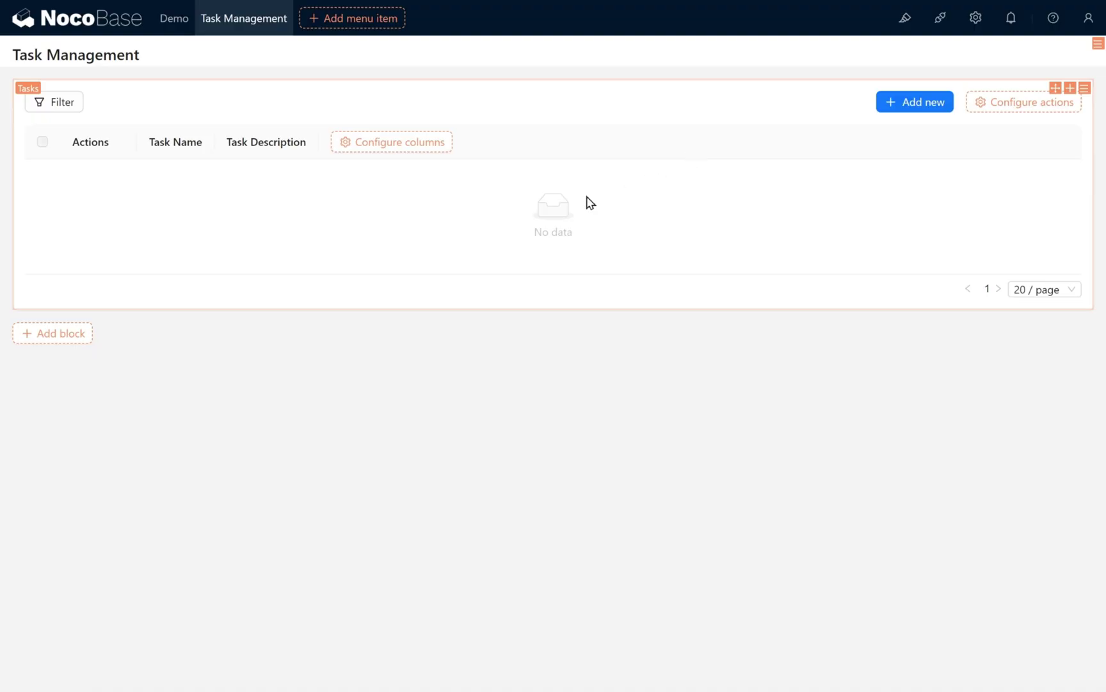